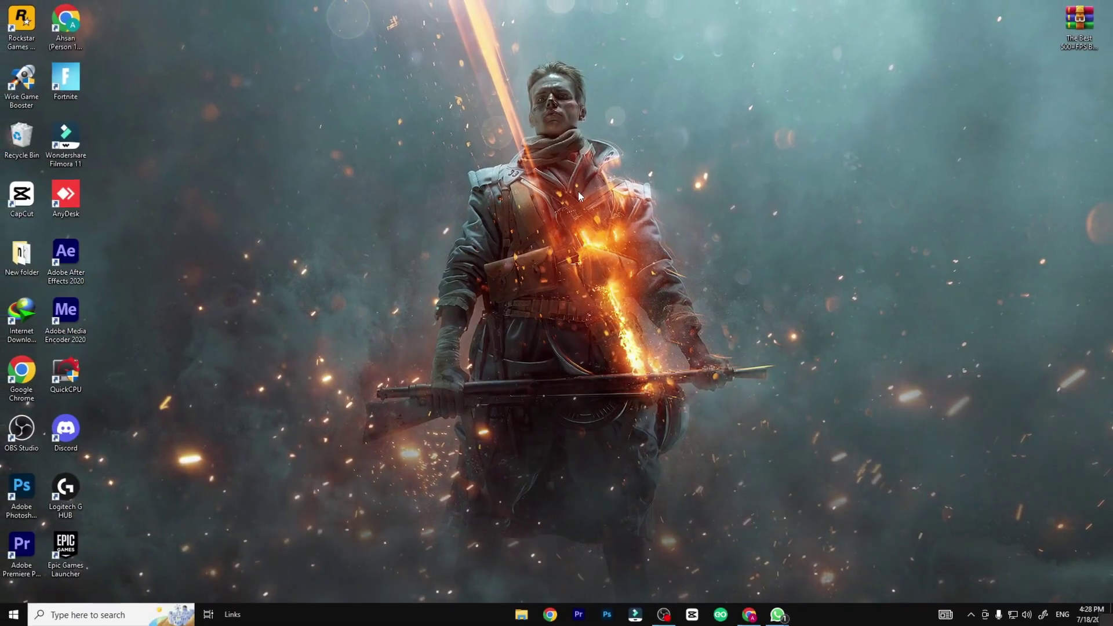
- Extract the The Best 500+FPS Boost Guide For Low End PC archive on the desktop and place the extracted folder beside it
drag(1091, 25, 634, 141)
right_click(641, 133)
click(678, 203)
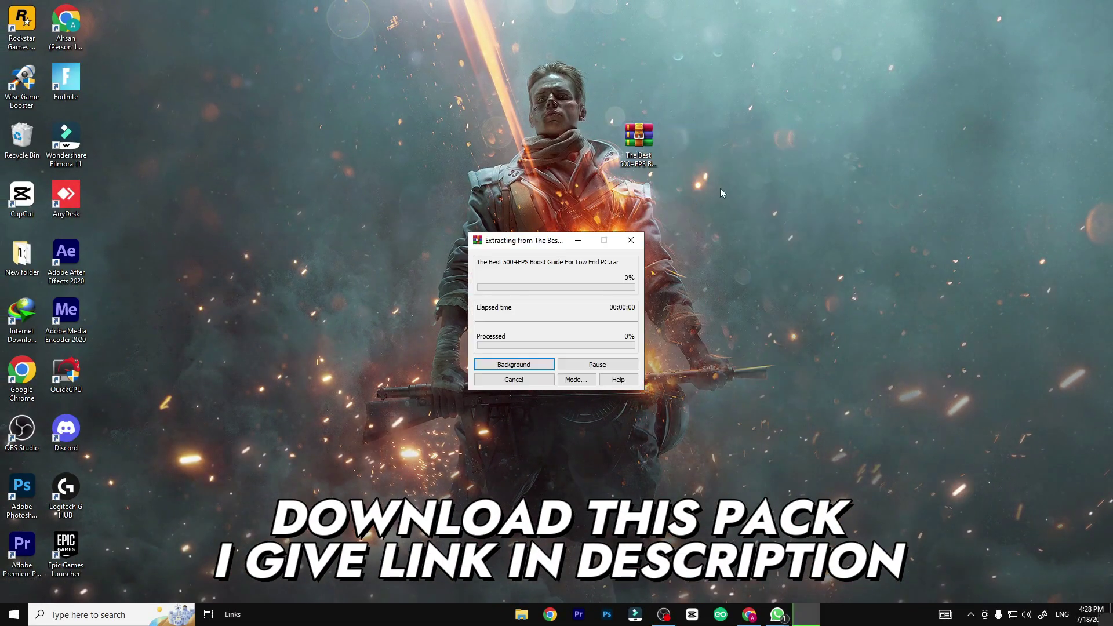
drag(112, 48, 705, 131)
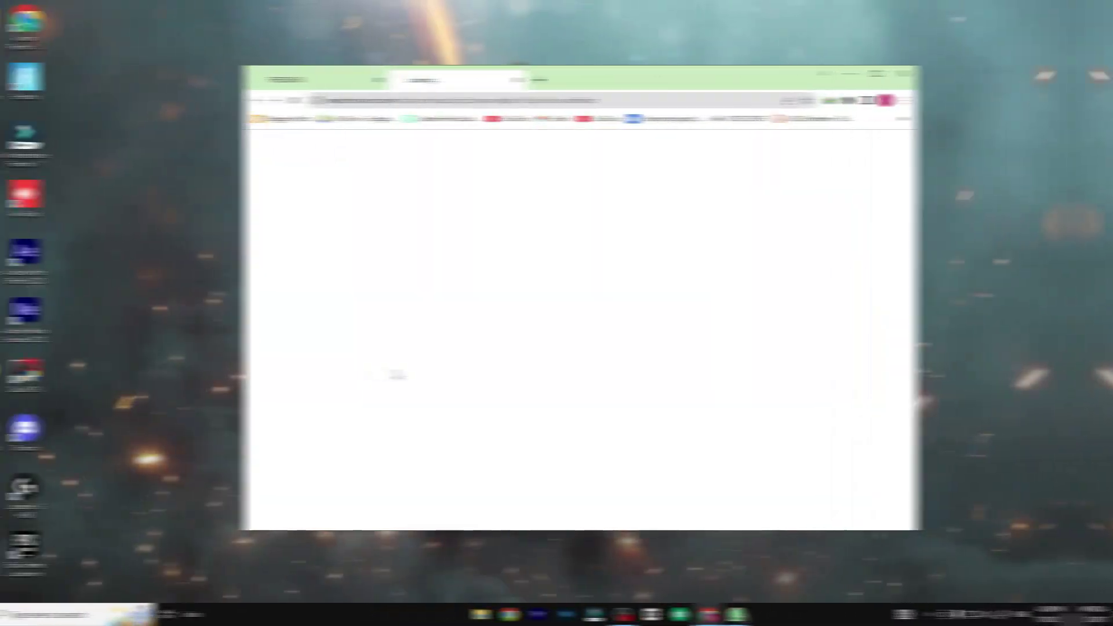
- In Chrome, open the setup file download from the post titled "The Best 500+FPS Boost Guide For Low End PC"
click(377, 74)
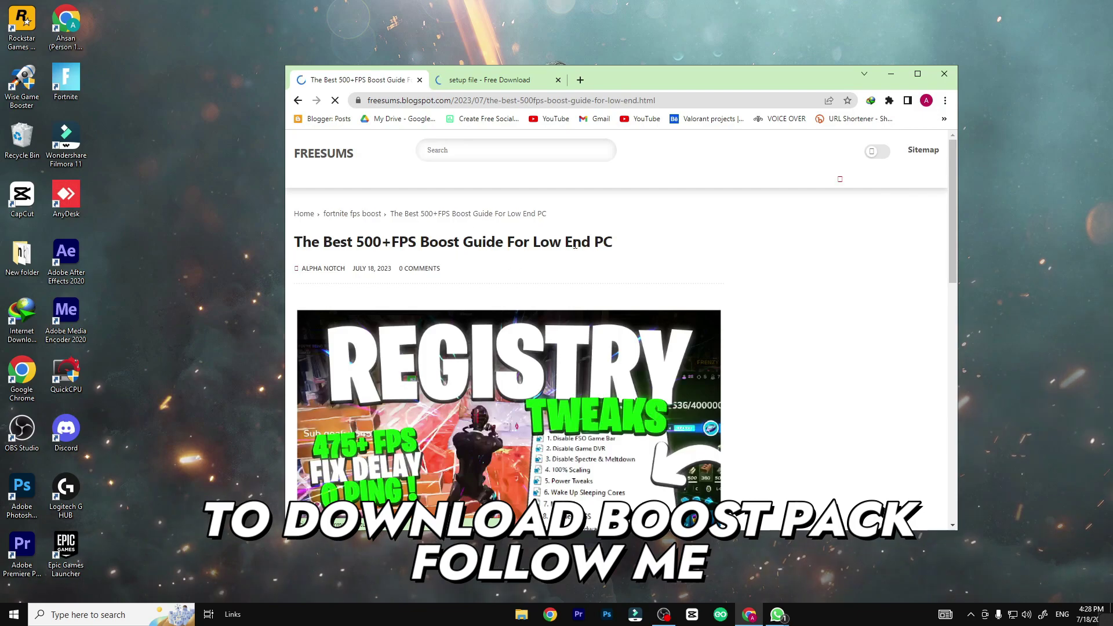
scroll(536, 396, down, 10)
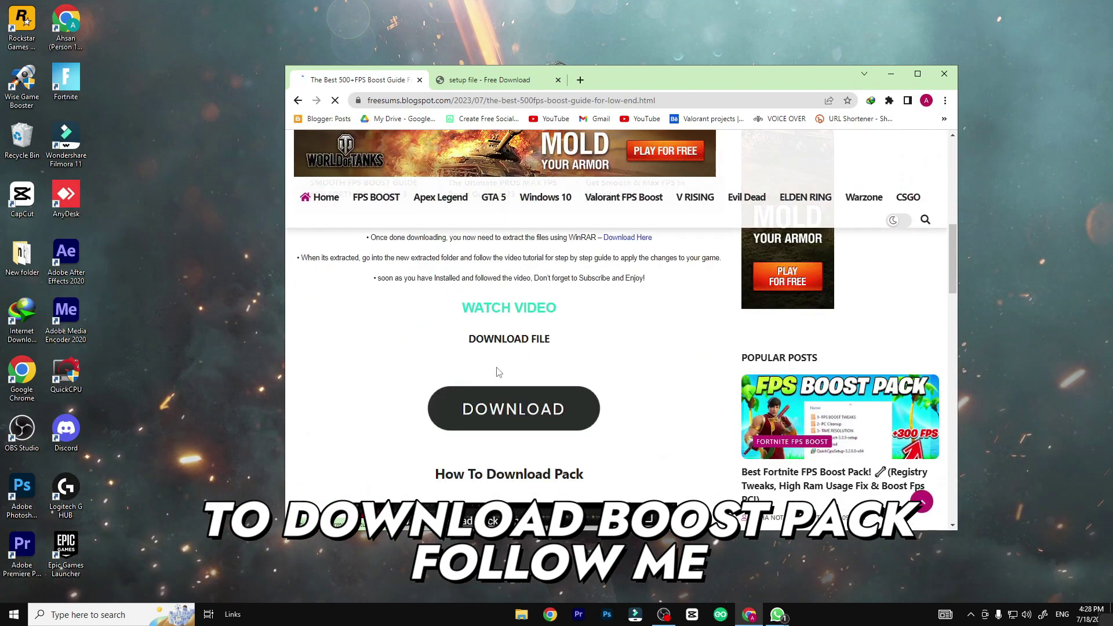
click(523, 412)
click(356, 81)
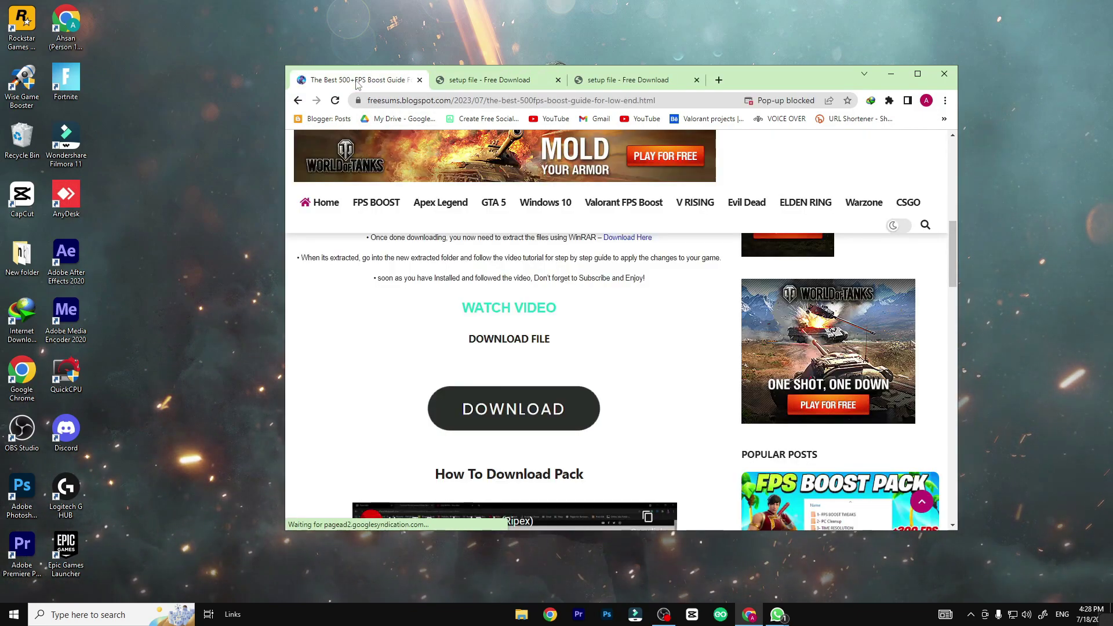
click(531, 412)
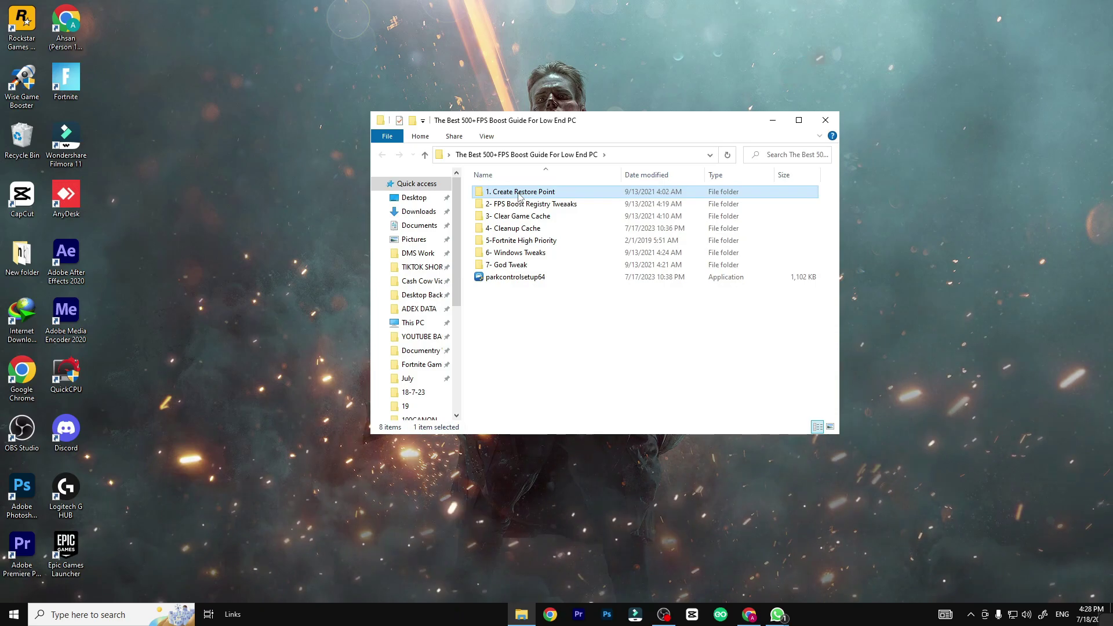
- Launch System Restore Point from the 1. Create Restore Point folder and check the protection settings of Local Disk (D:)
double_click(518, 195)
double_click(514, 192)
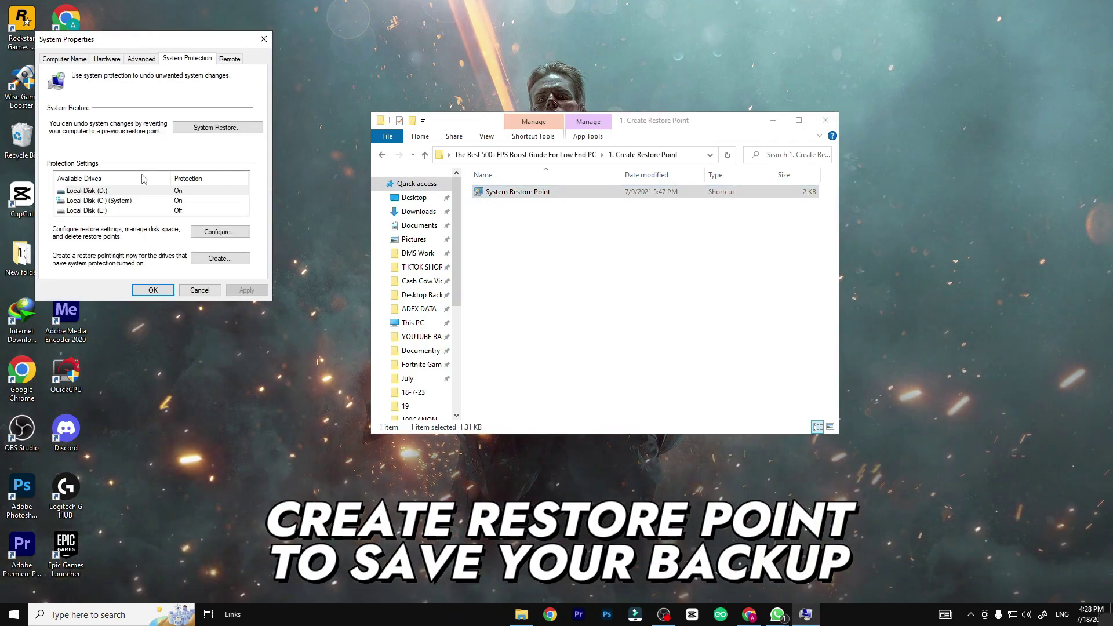
click(233, 234)
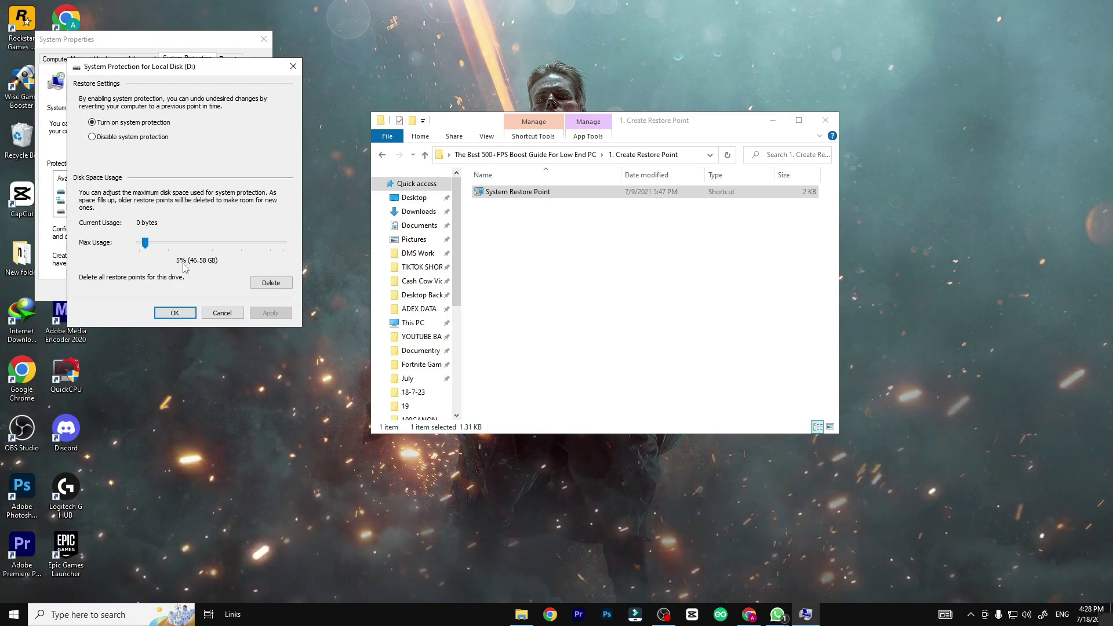
click(172, 312)
- Try to create a restore point described as "fpsboost fuide", then return to the main pack folder
click(217, 260)
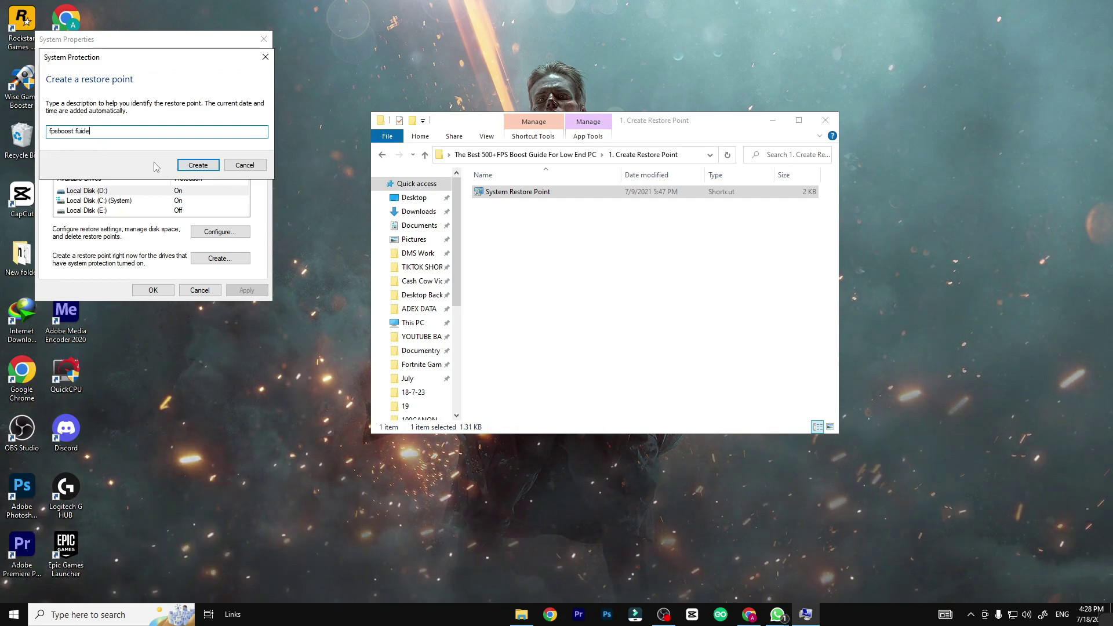
click(245, 165)
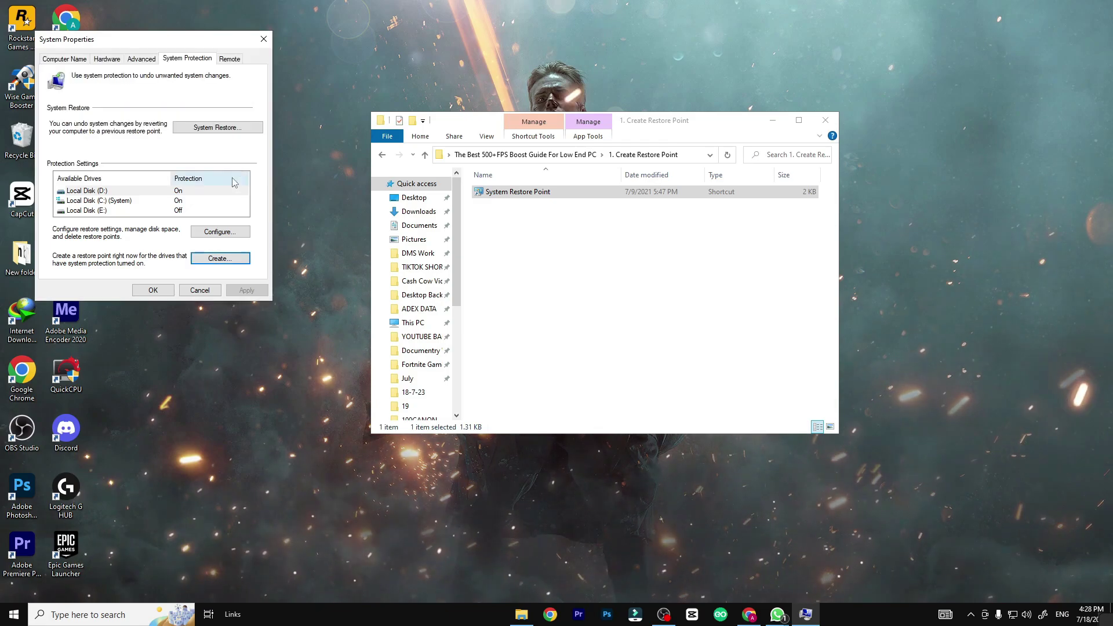
click(153, 290)
key(alt+Up)
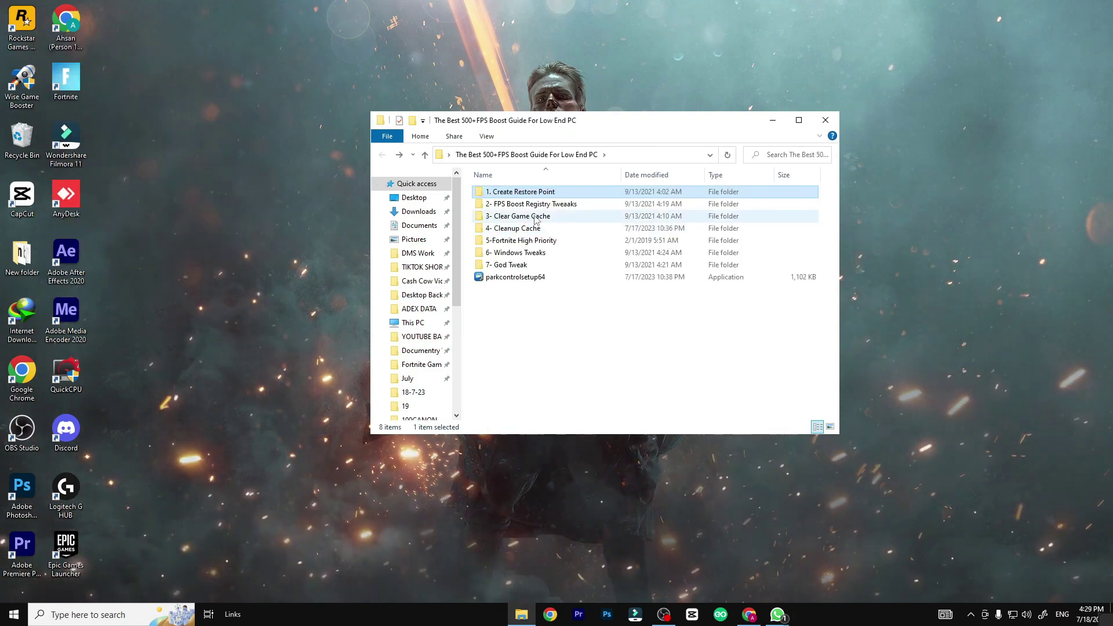
- Select all registry files in the 2- FPS Boost Registry Tweaaks folder and bring up their Merge option
double_click(529, 204)
drag(541, 329, 576, 191)
right_click(596, 214)
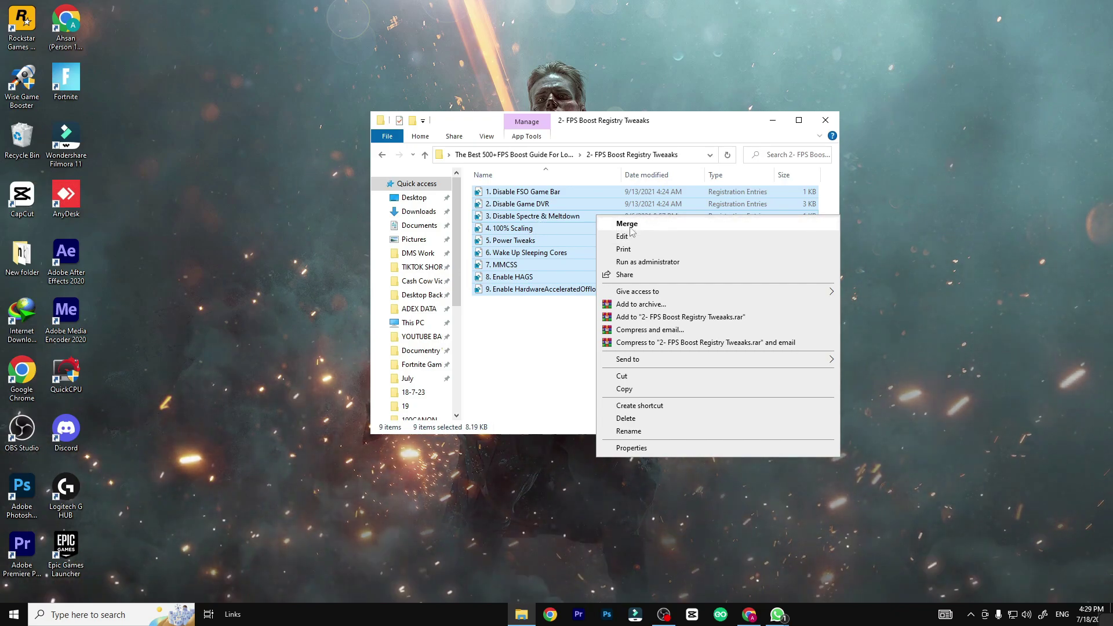
key(Escape)
key(alt+Left)
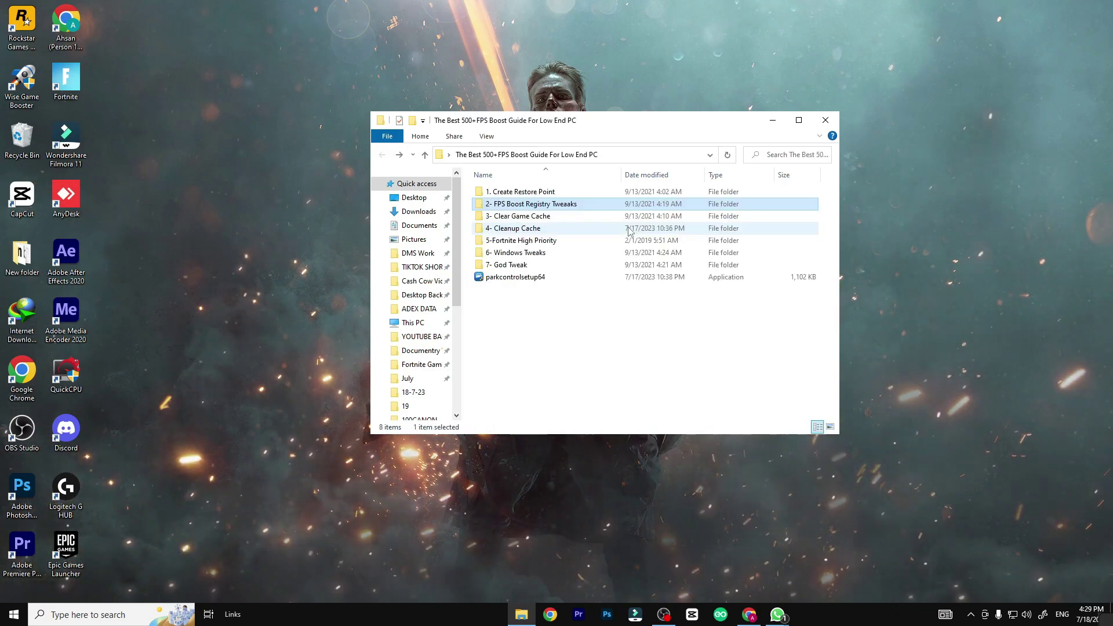
- Bring up the Run as administrator option for Delete Fortnite Cache in the 3- Clear Game Cache folder
double_click(549, 217)
click(492, 196)
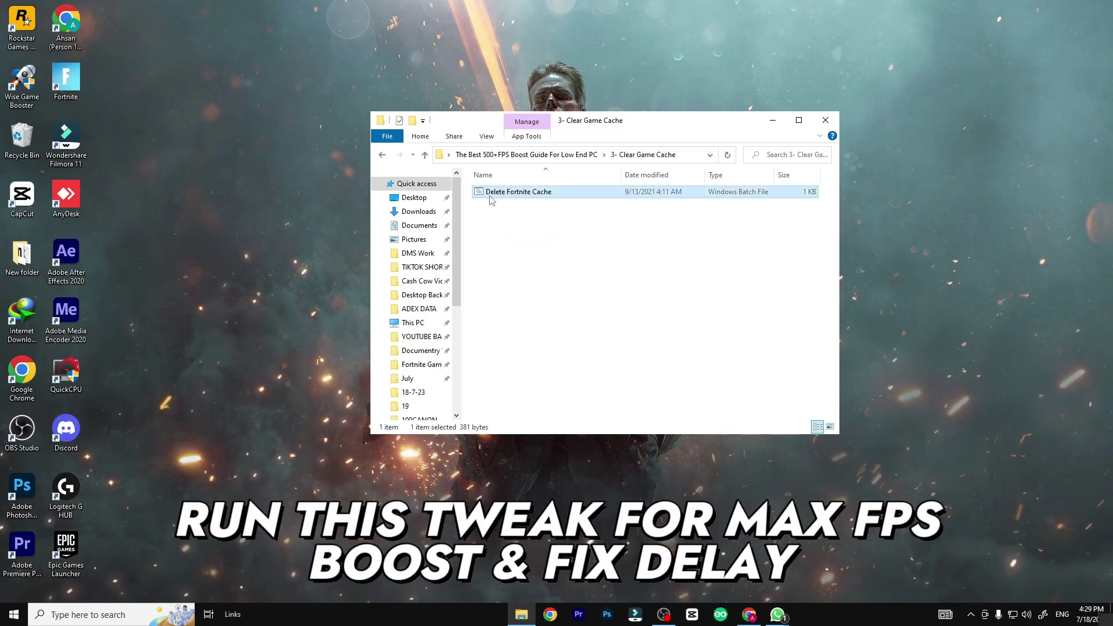
right_click(513, 197)
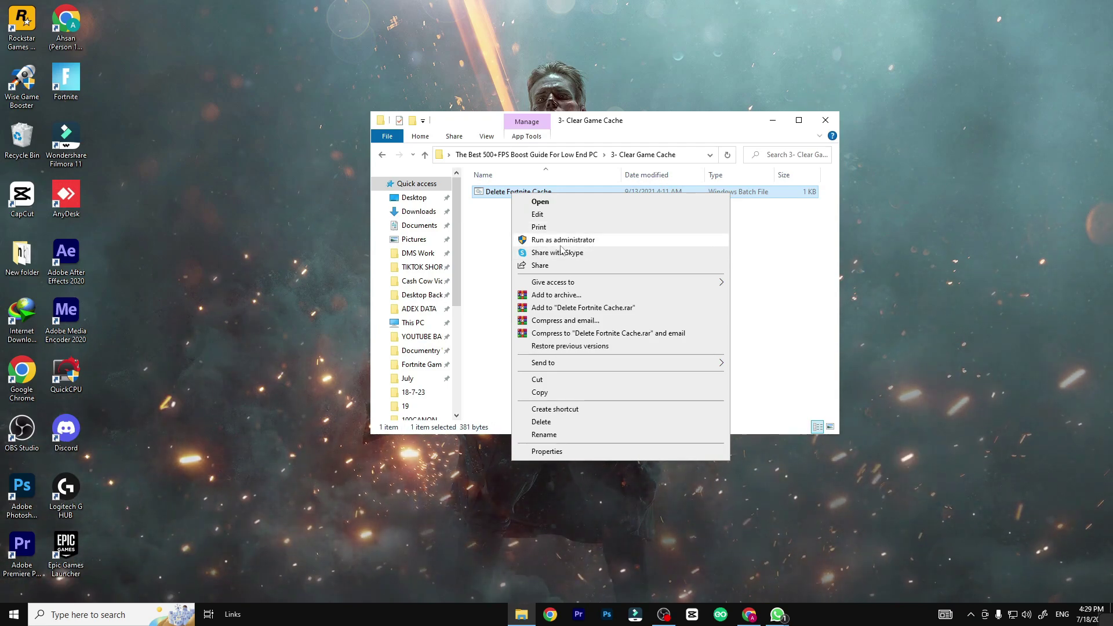
key(alt+Up)
- Run cleanmgr.exe from the 4- Cleanup Cache folder on drive C: and permanently delete the preselected junk files
double_click(539, 229)
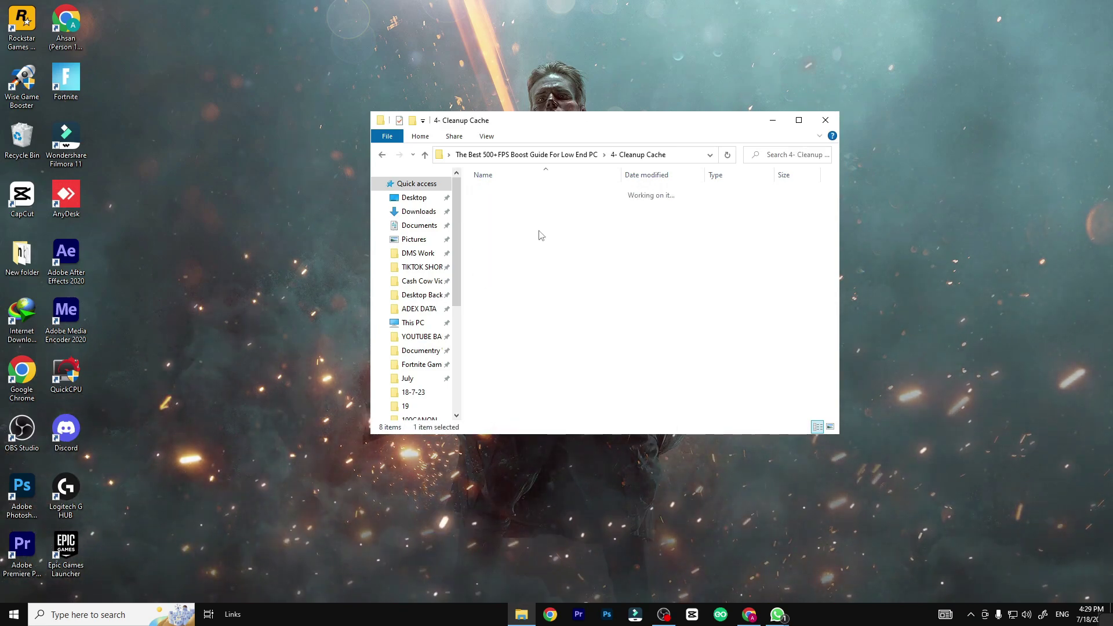
click(543, 193)
double_click(542, 194)
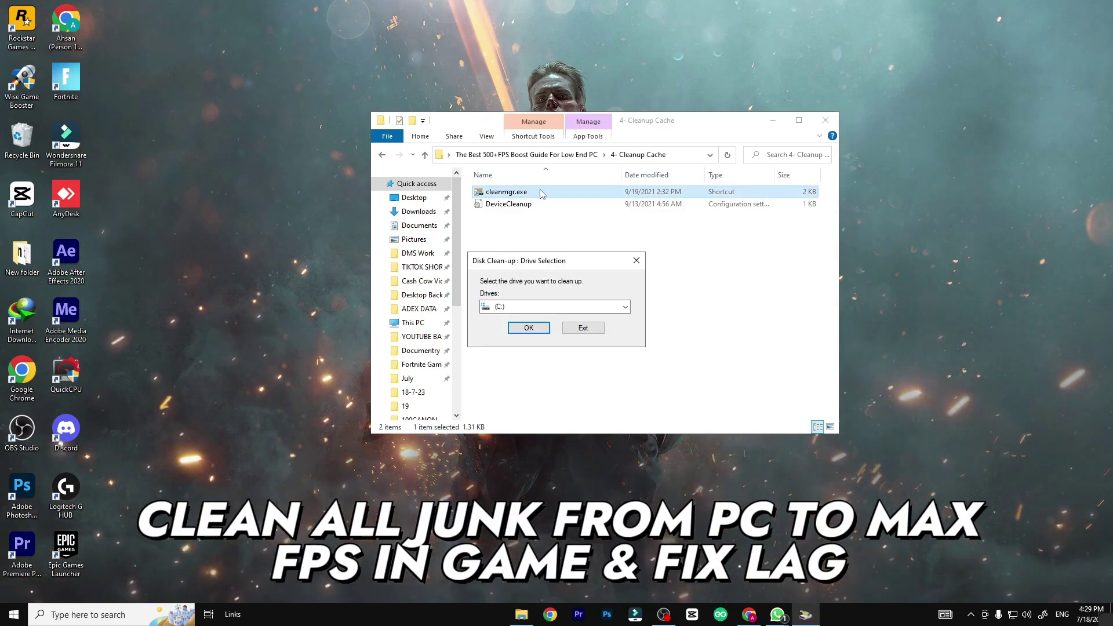
click(528, 327)
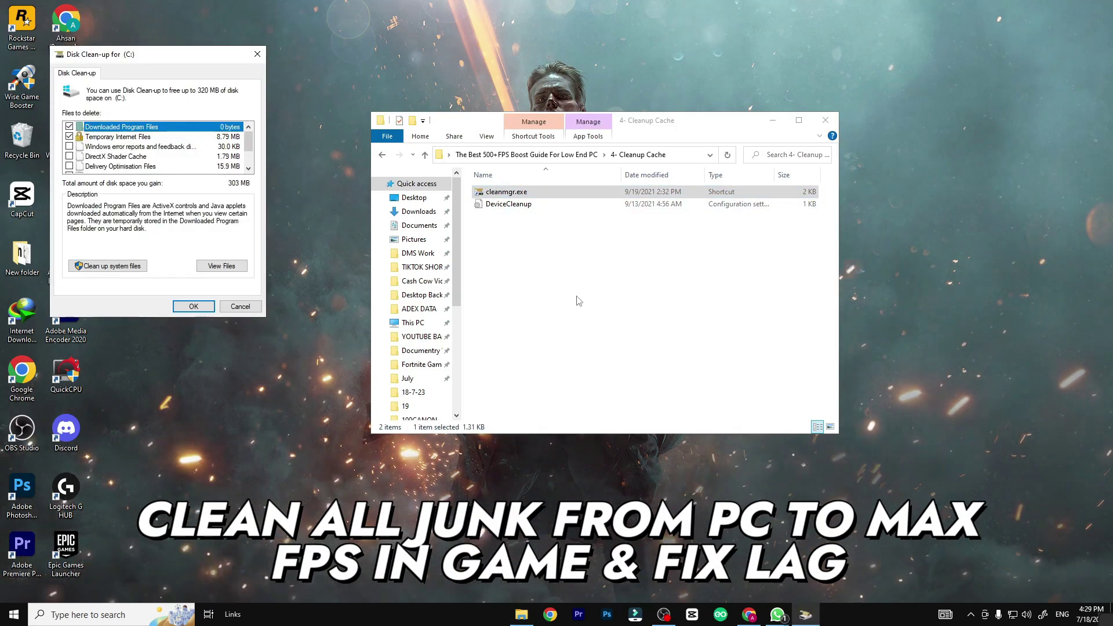
scroll(100, 155, down, 1)
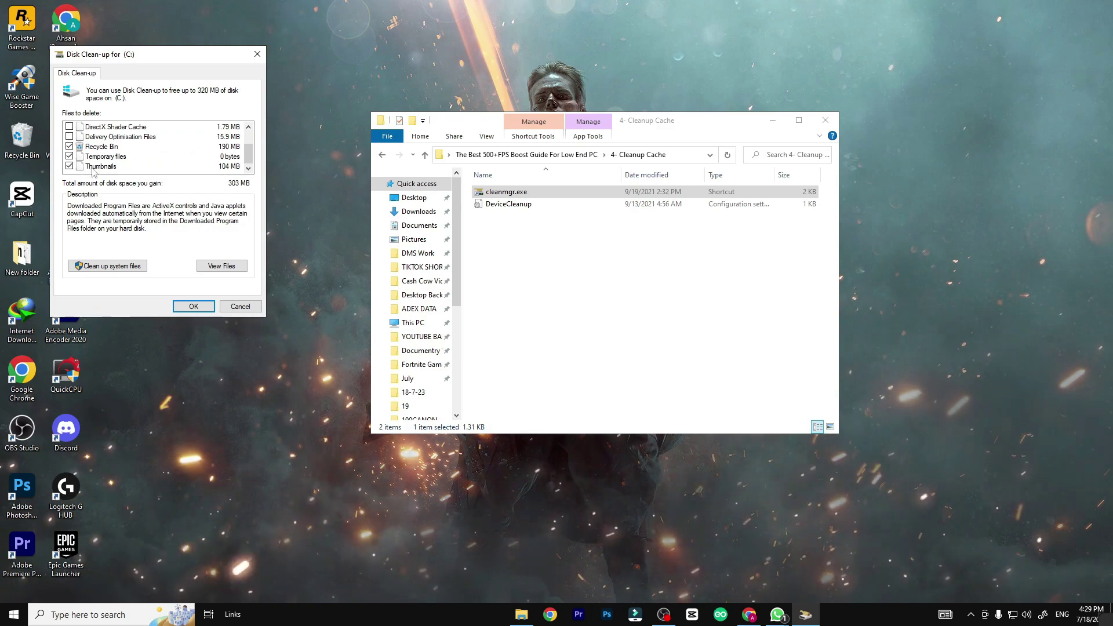
click(191, 307)
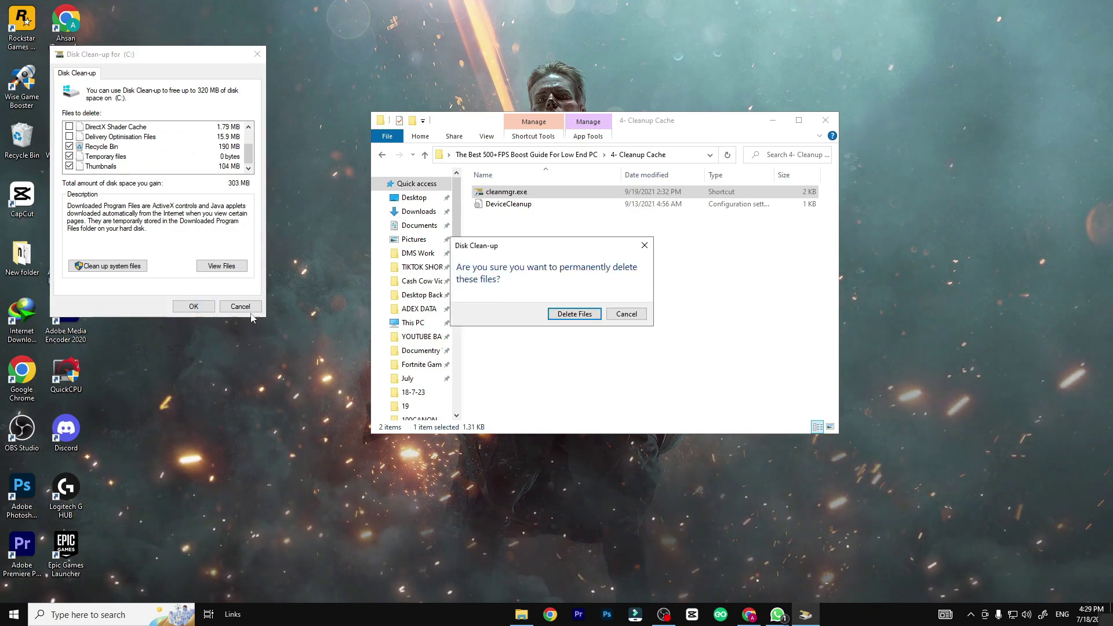
click(566, 317)
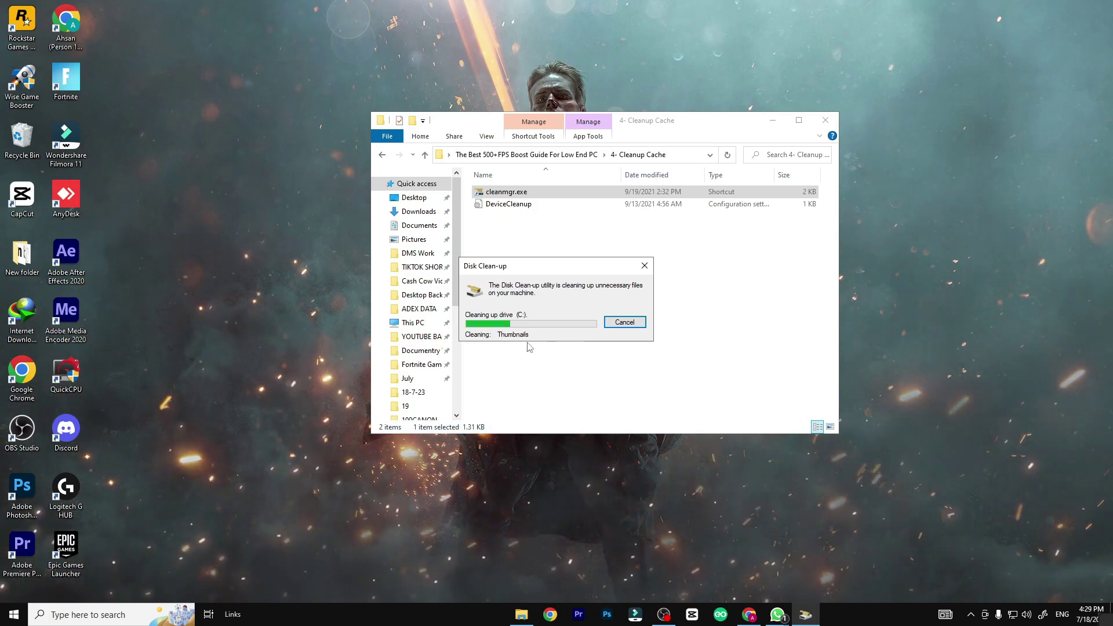
key(BackSpace)
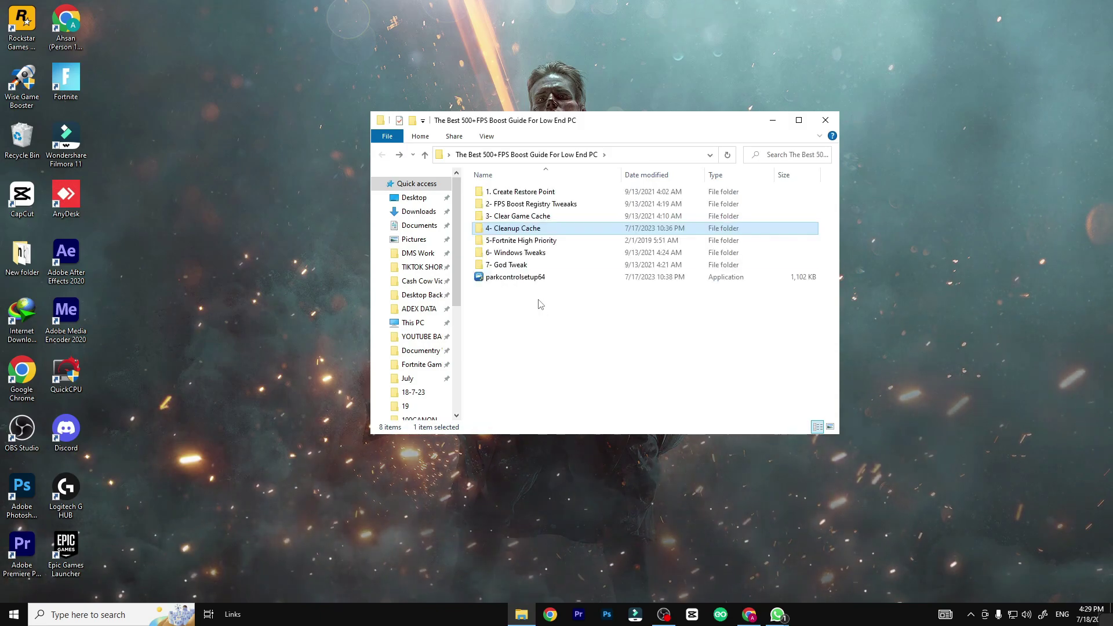
- Bring up the Merge option for FortniteHighPriority in the 5-Fortnite High Priority folder
double_click(538, 245)
drag(585, 273, 475, 188)
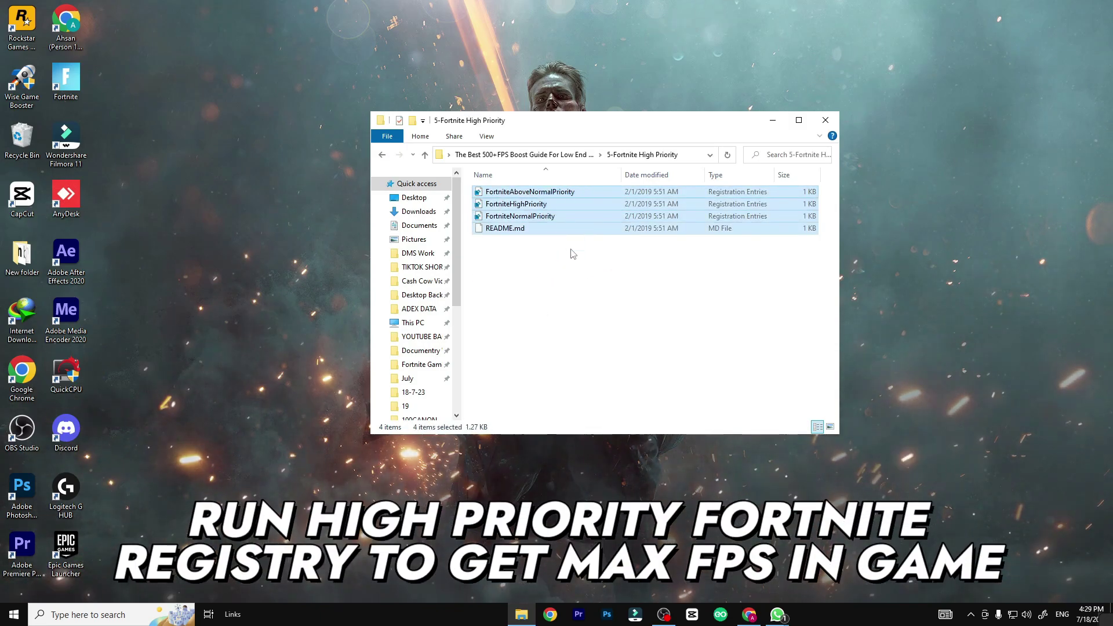
click(516, 204)
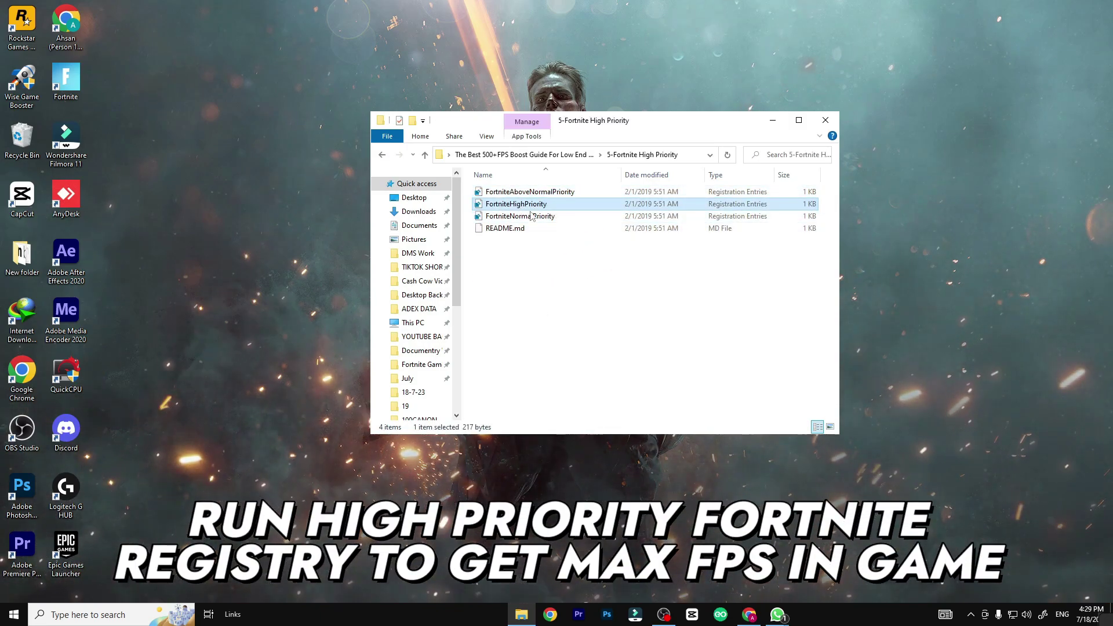
right_click(516, 204)
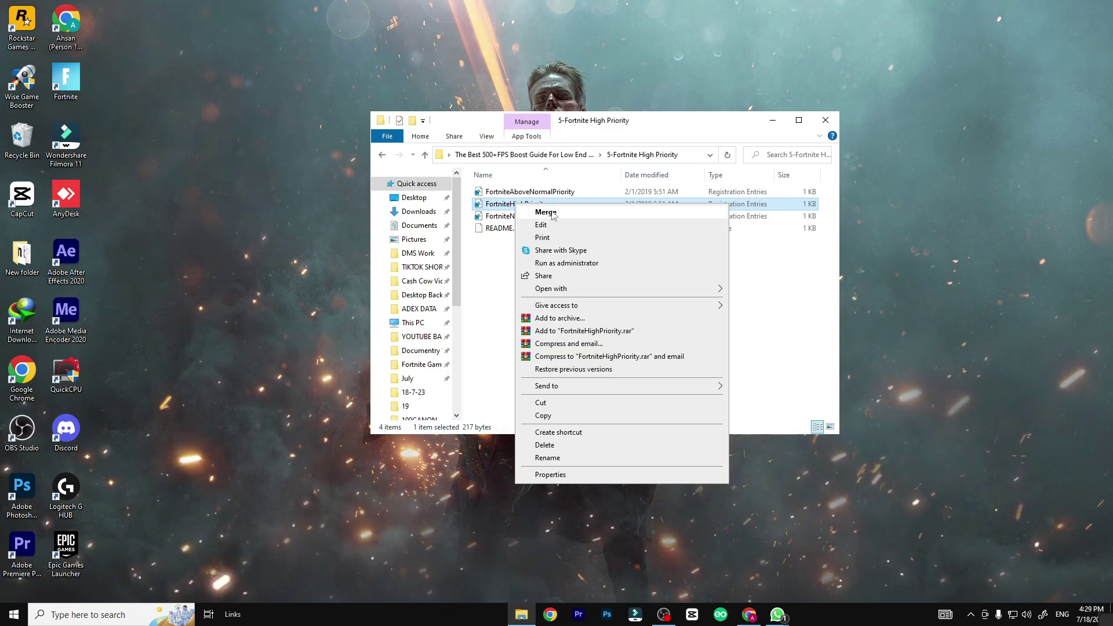
key(Escape)
key(alt+Left)
- Launch Windows Settings from the 6- Windows Tweaks folder and check the Update & Security and Xbox Game Bar settings
double_click(519, 253)
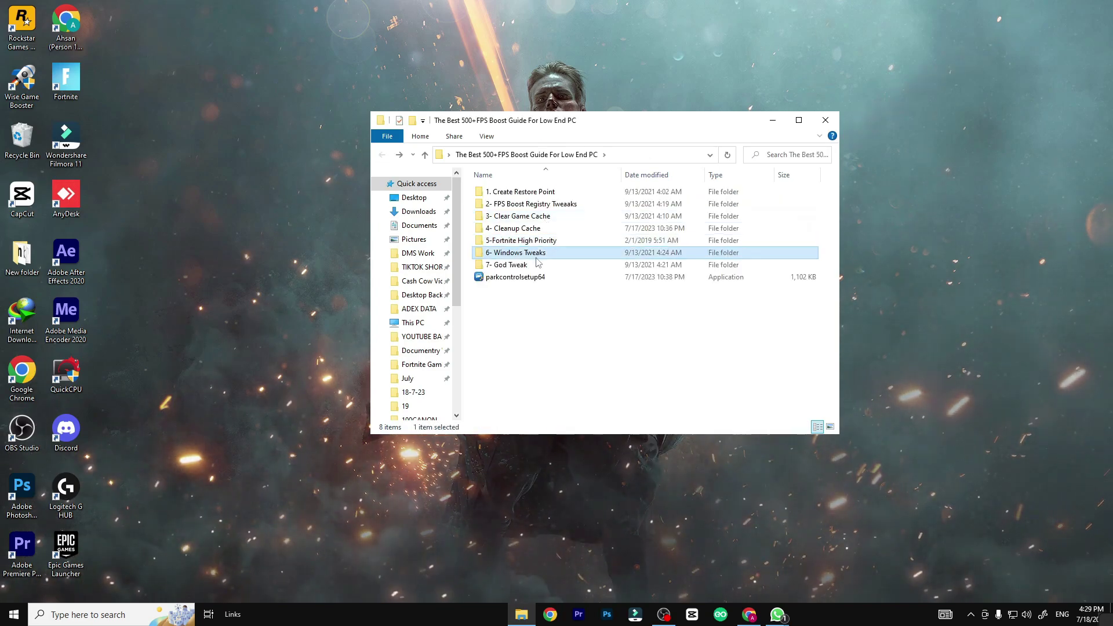
click(479, 195)
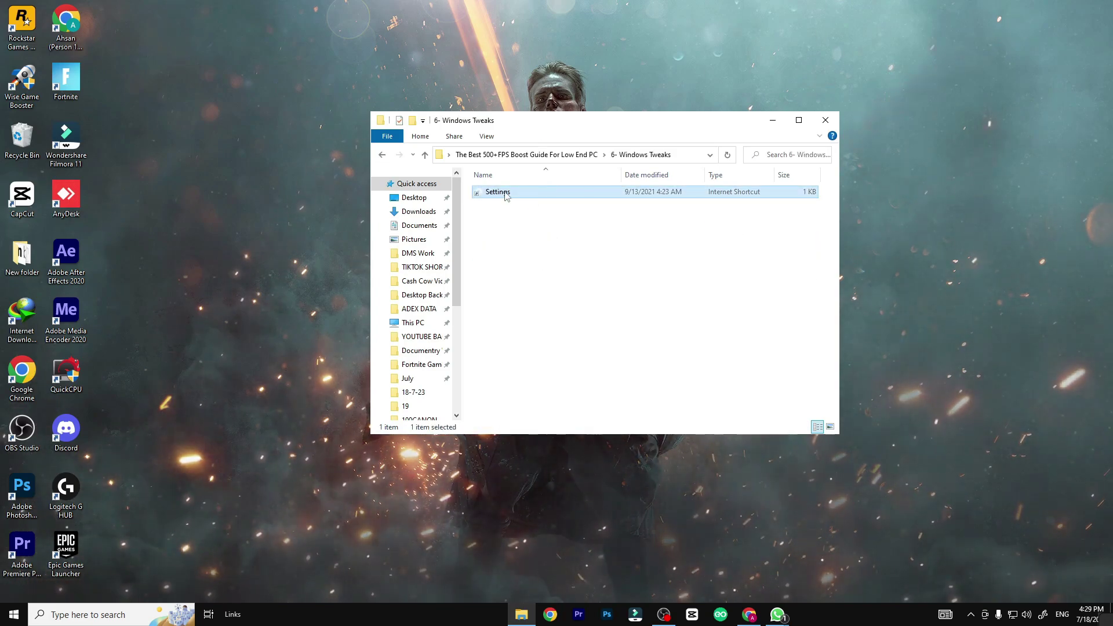
double_click(505, 191)
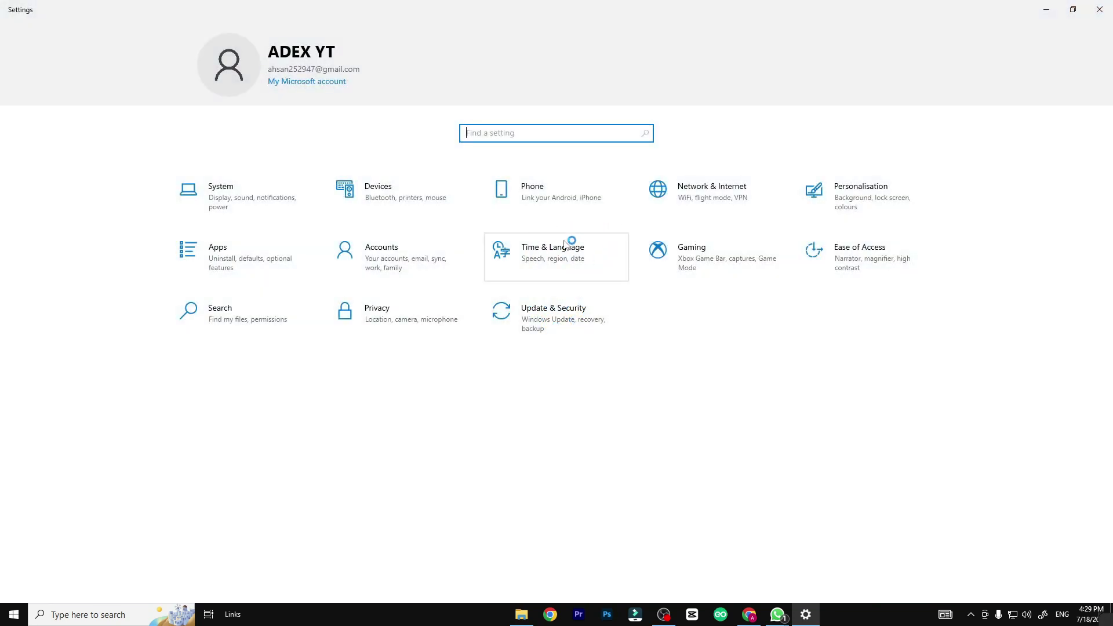
click(561, 327)
click(714, 262)
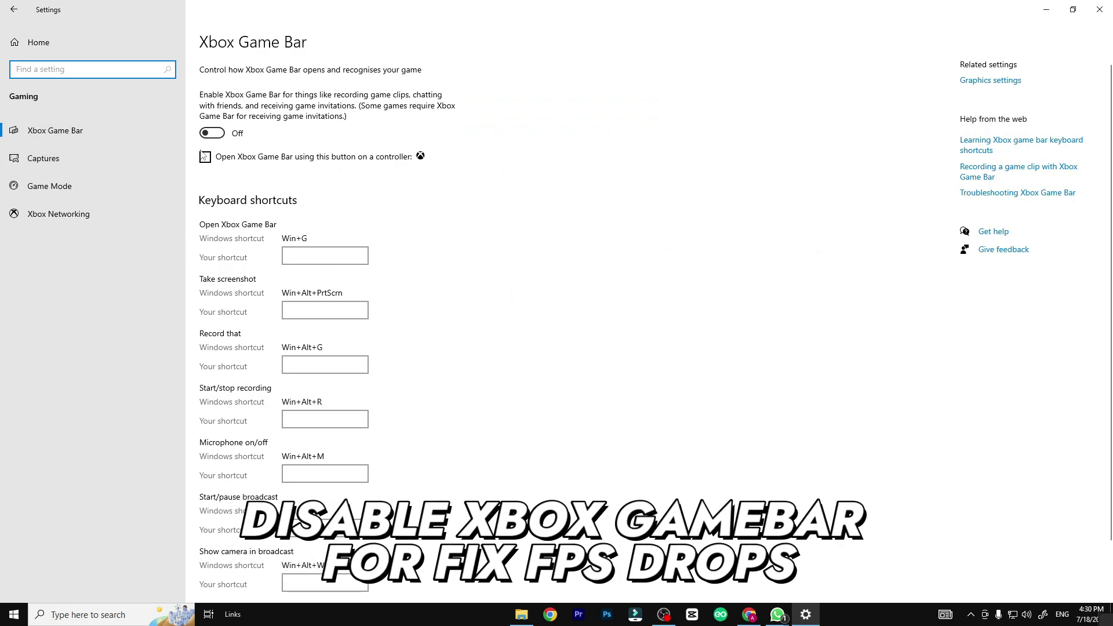
- Save the High performance graphics preference for BattlEye Launcher in Graphics settings and return to the main pack folder
click(998, 81)
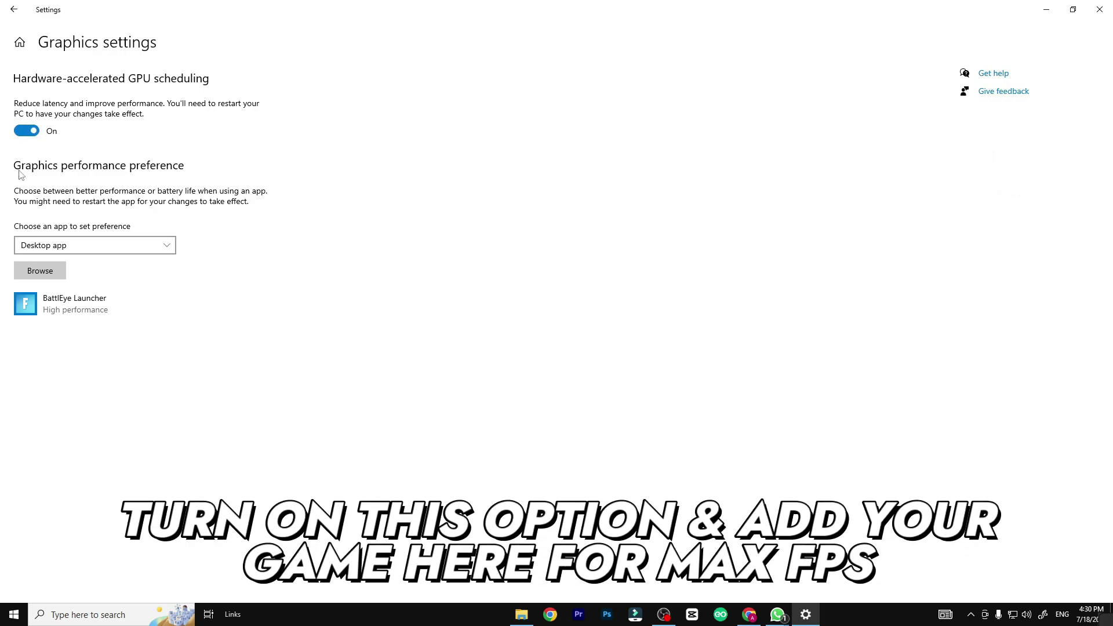
click(110, 313)
click(179, 363)
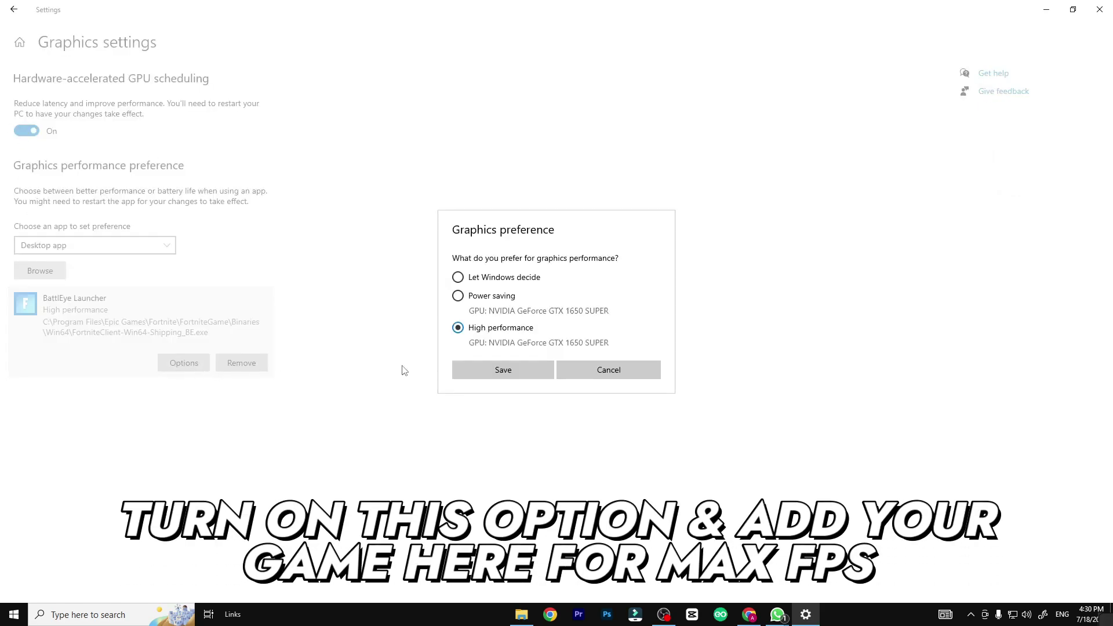
click(503, 372)
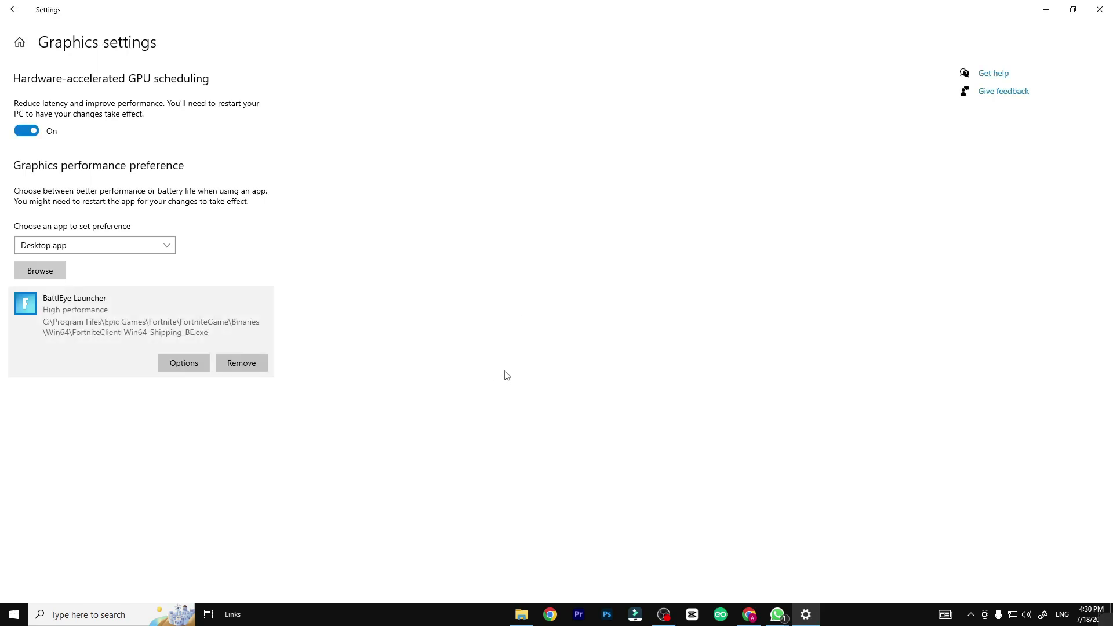
click(1100, 9)
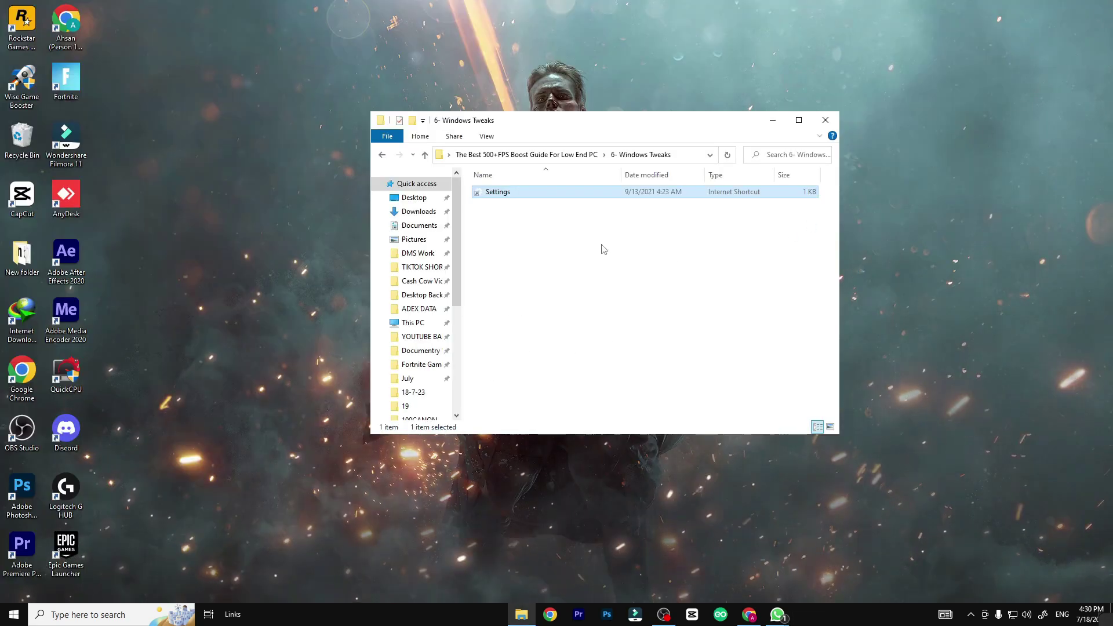
key(BackSpace)
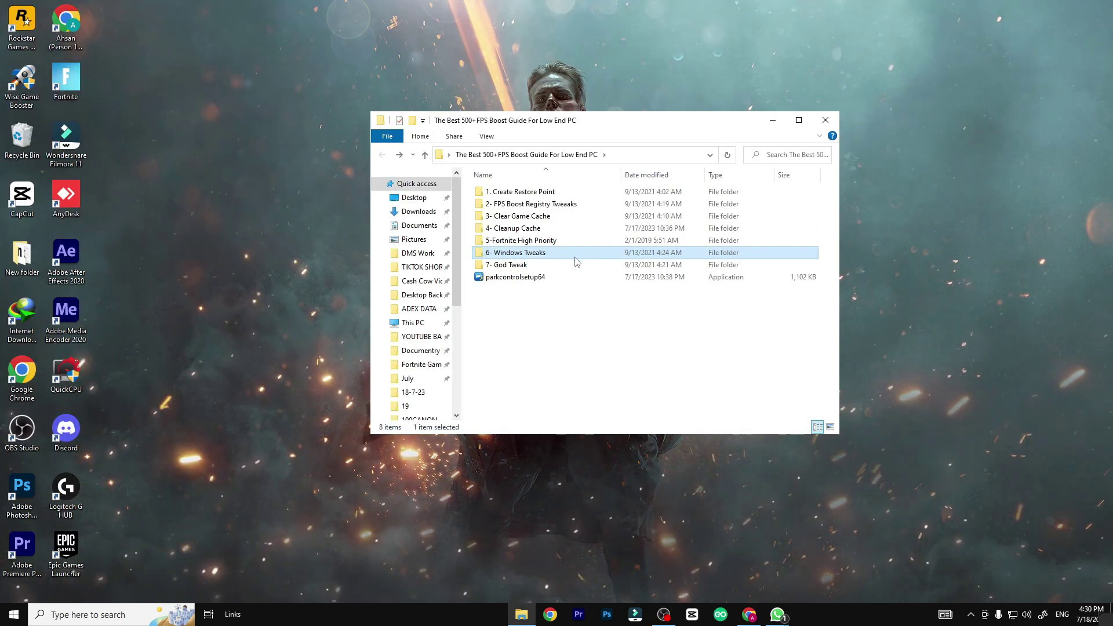
- Open the 7- God Tweak folder and bring up the available actions for its first item
double_click(573, 268)
click(547, 193)
right_click(547, 193)
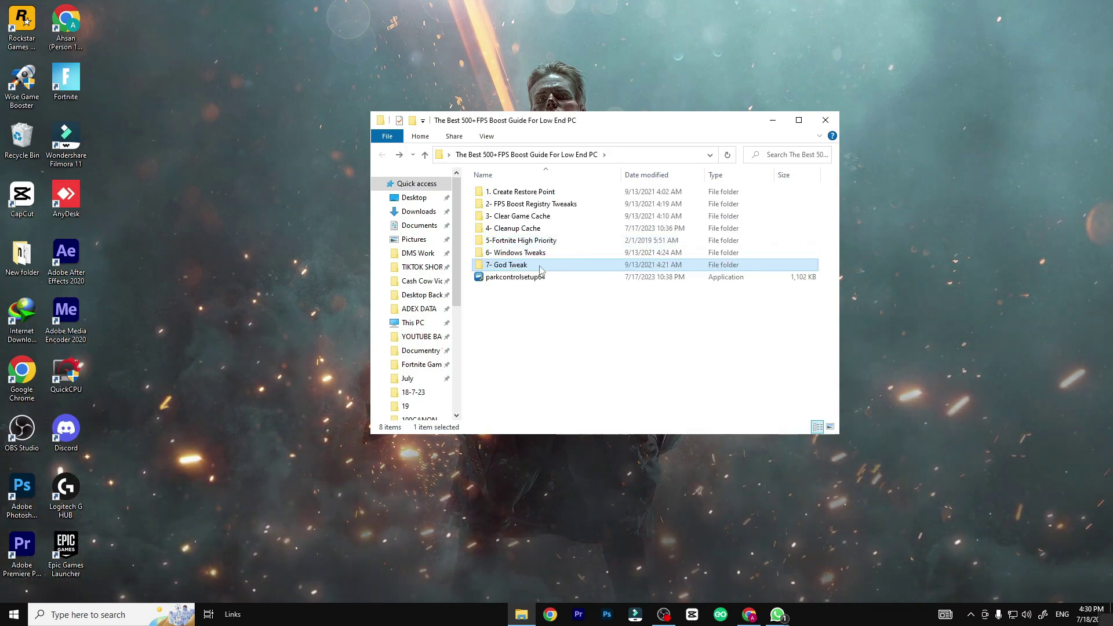
- Find the installed ParkControl app with Windows search and launch it, allowing it to make changes to the device
click(560, 277)
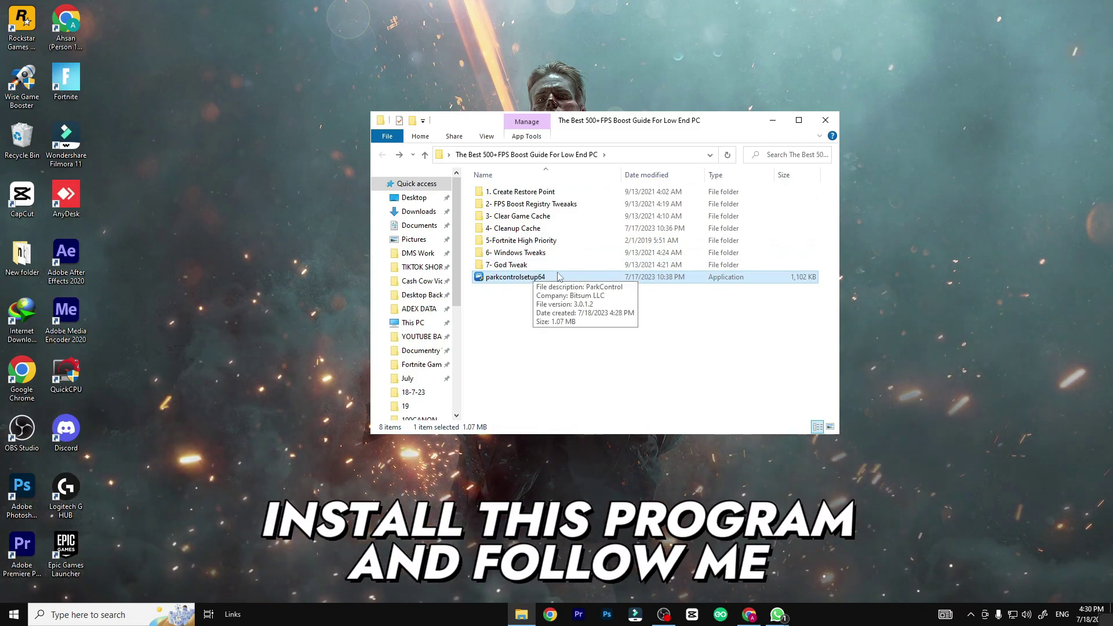
key(super)
text(park)
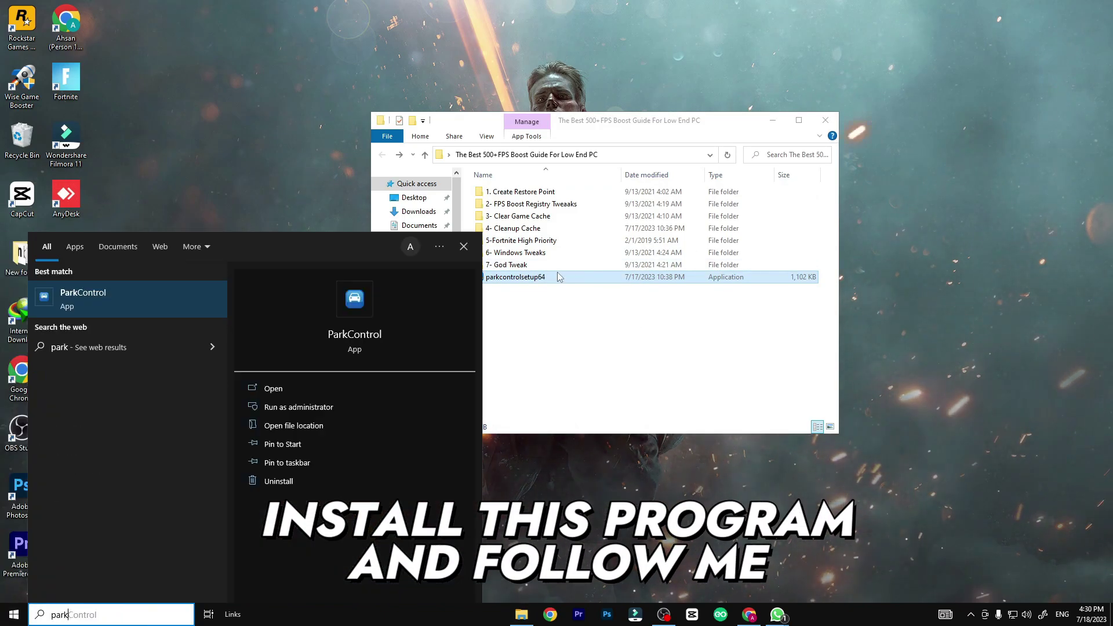
key(Return)
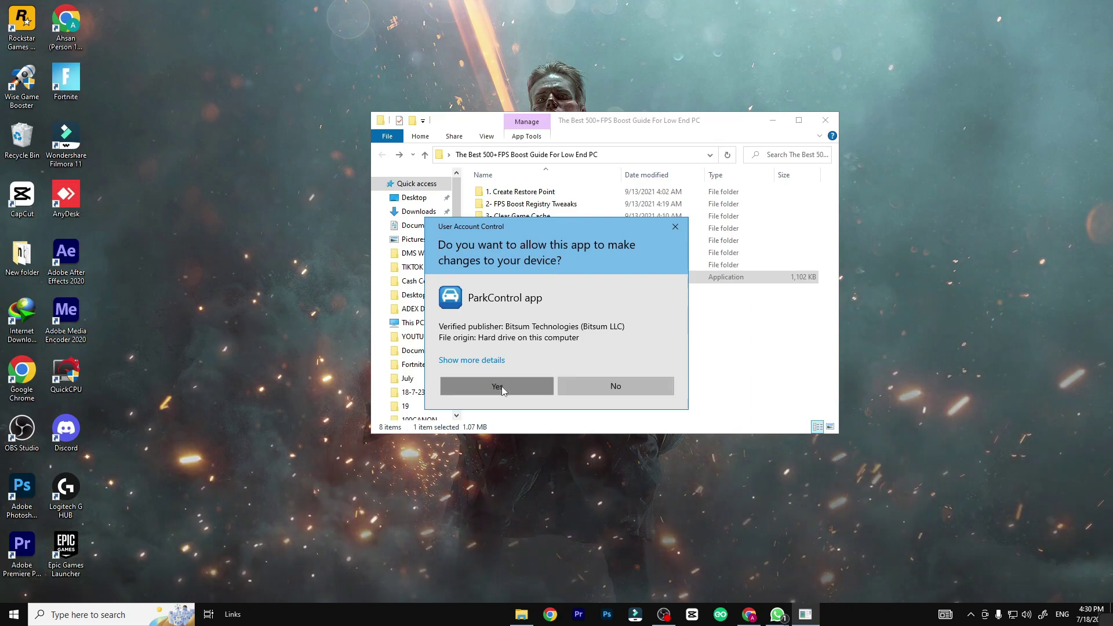
click(502, 386)
click(350, 151)
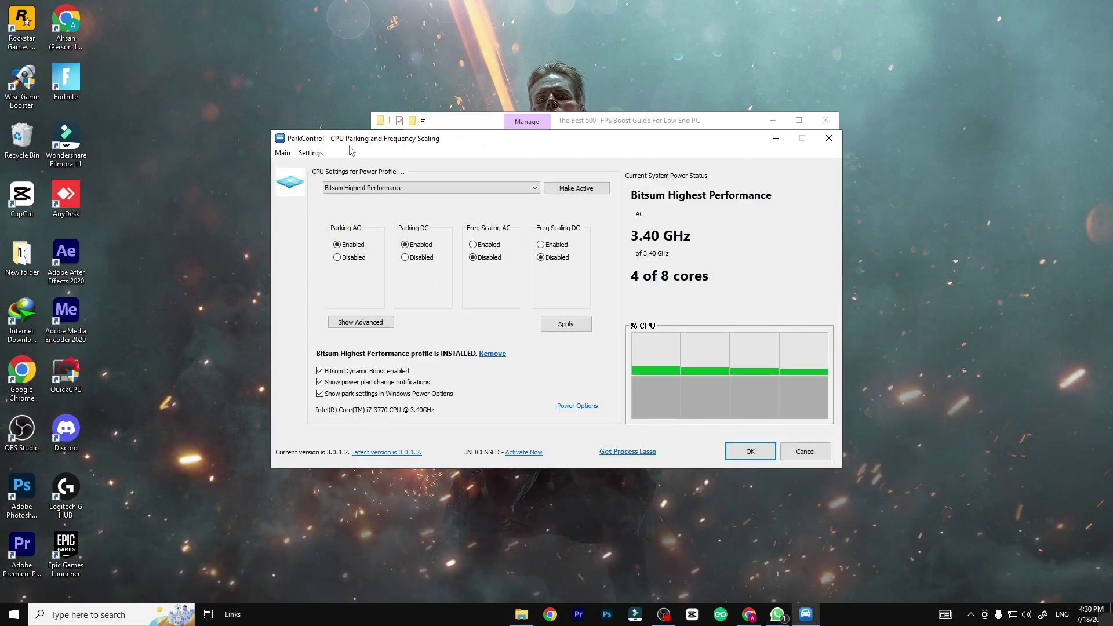
- For the Bitsum Highest Performance profile, disable AC and DC parking and set all advanced parking and frequency scaling values to 100%
click(384, 188)
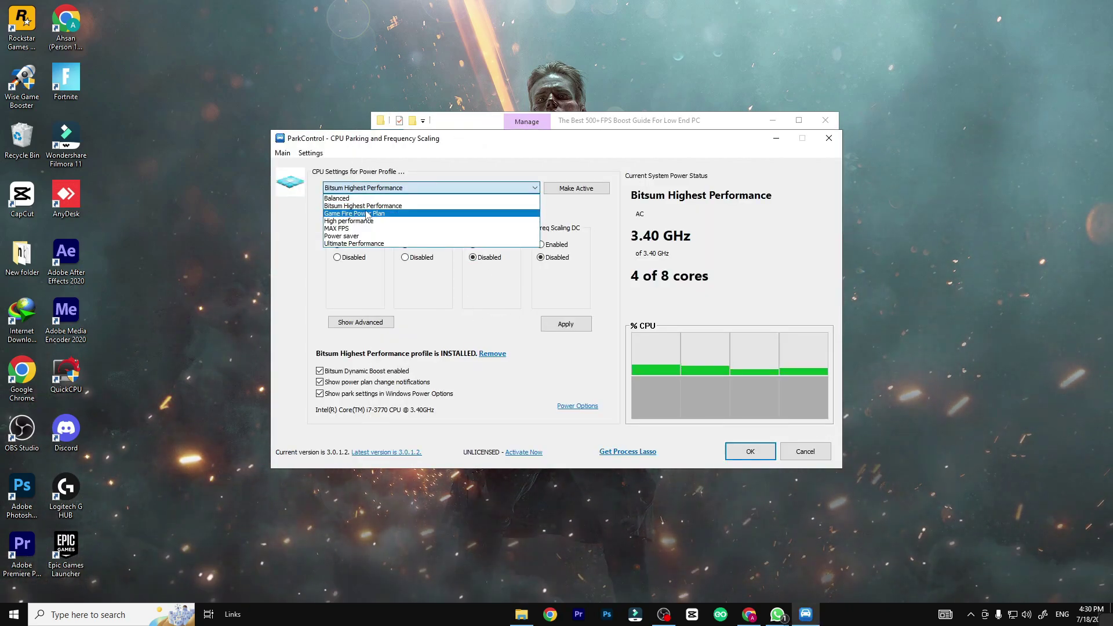
click(382, 186)
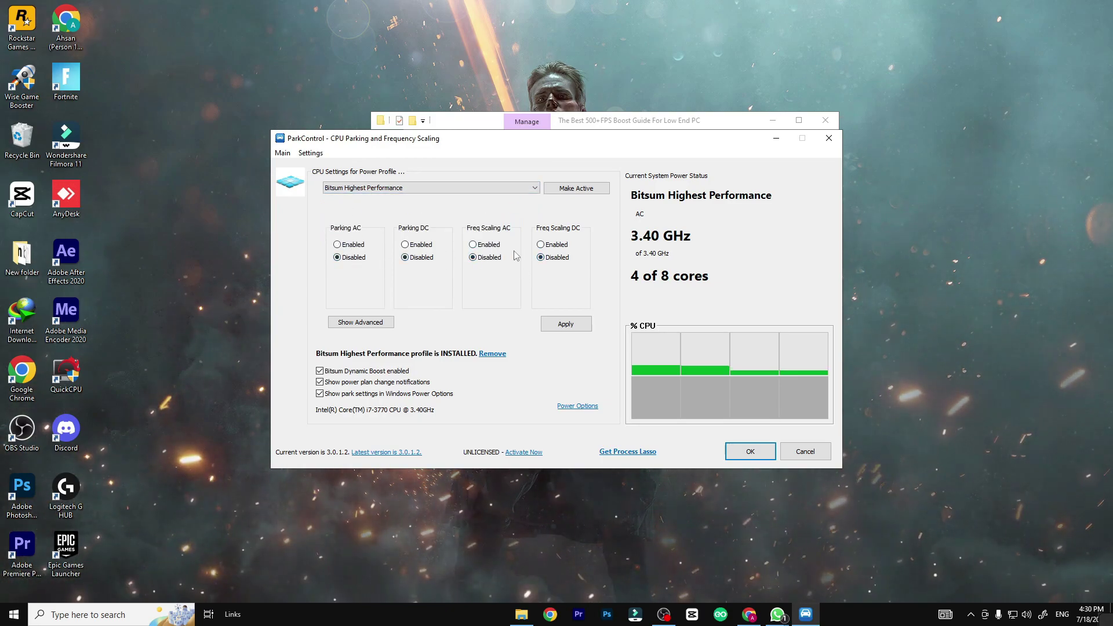
click(360, 322)
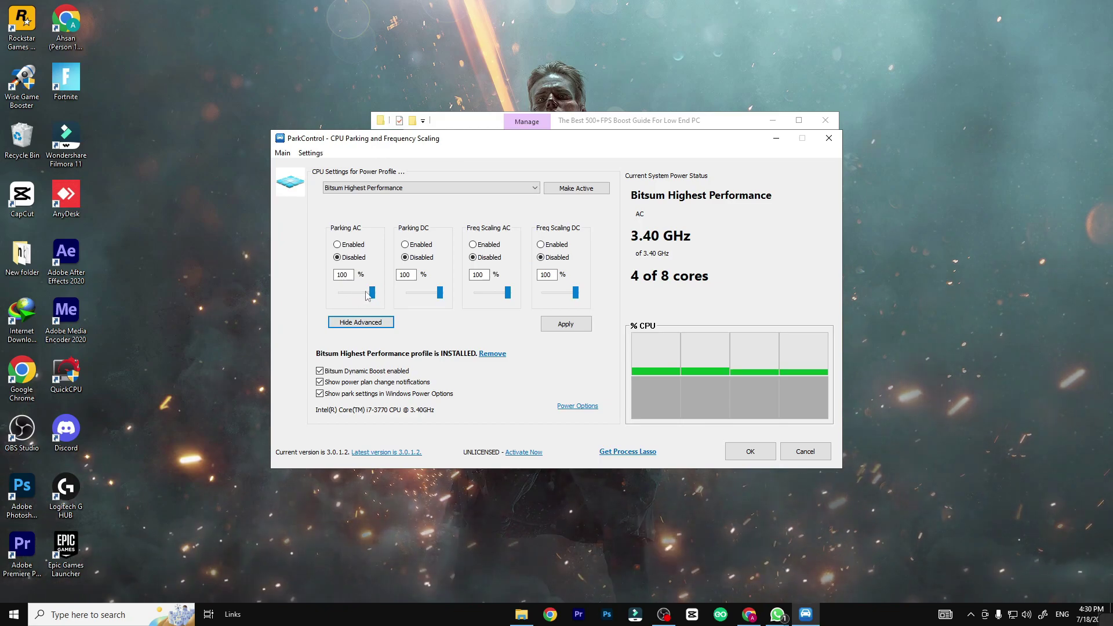
click(360, 292)
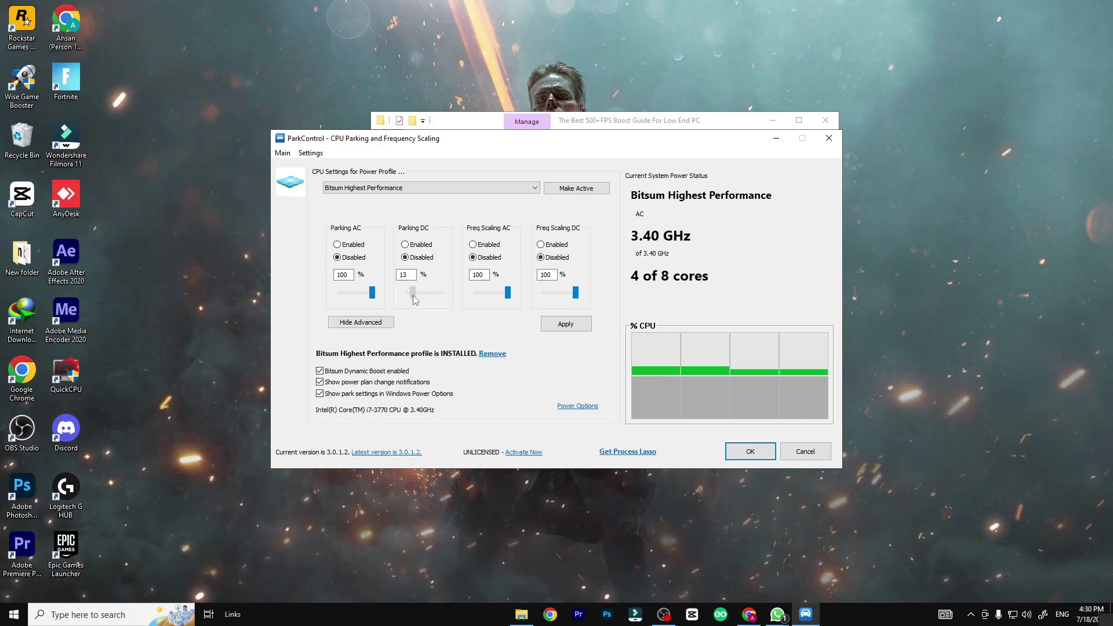
drag(478, 300, 487, 301)
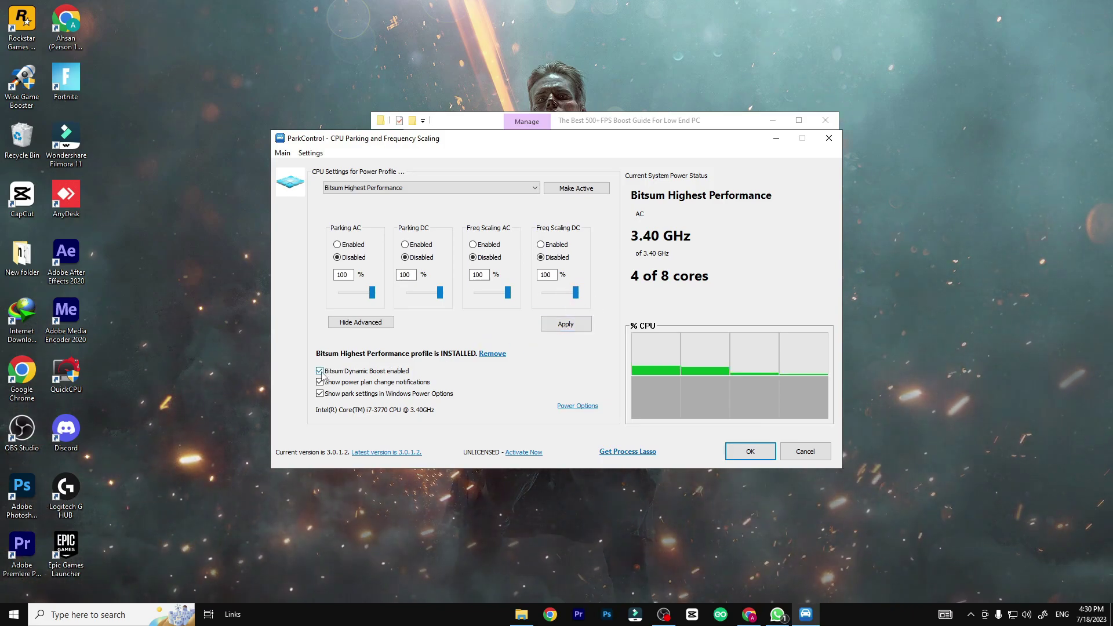
- Turn off Bitsum Dynamic Boost, apply the CPU settings and make the profile active, closing ParkControl and minimizing the pack folder
click(560, 323)
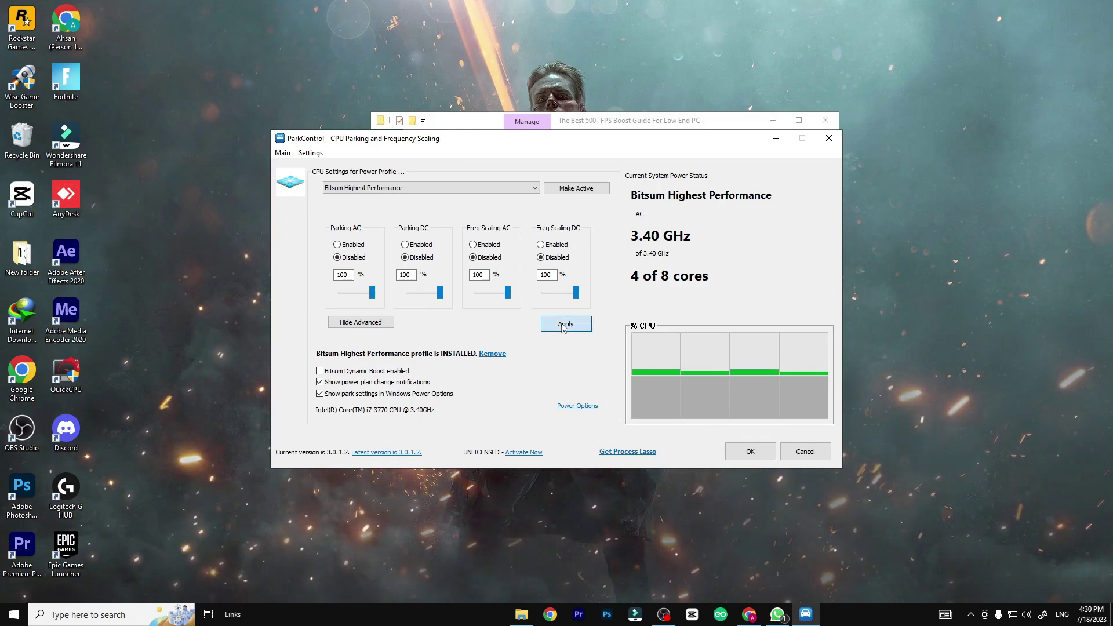
key(Return)
click(585, 192)
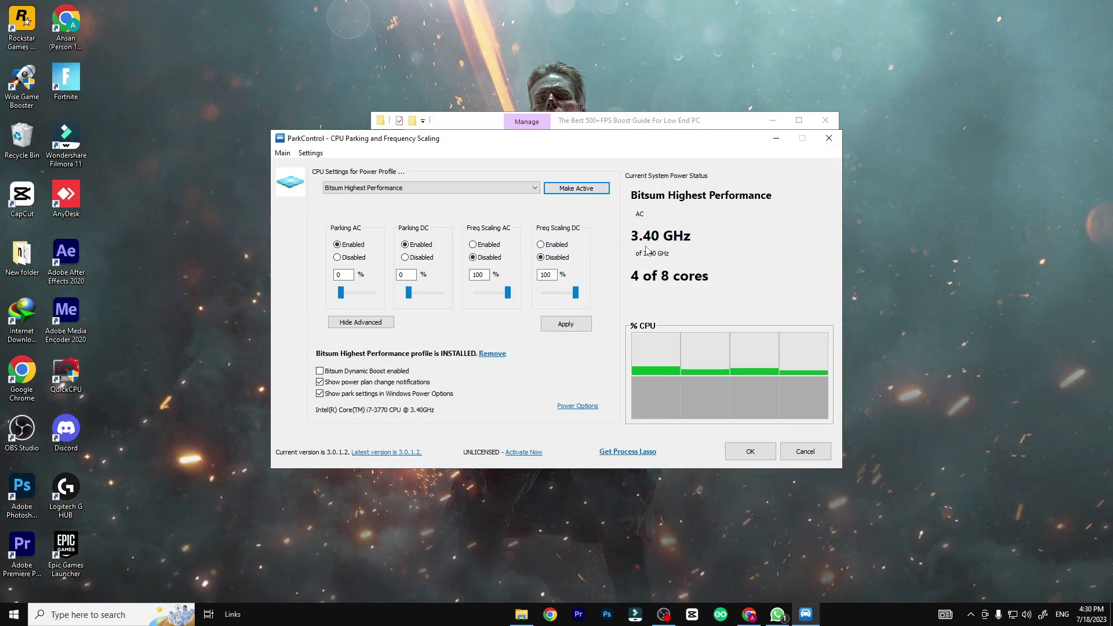
click(752, 458)
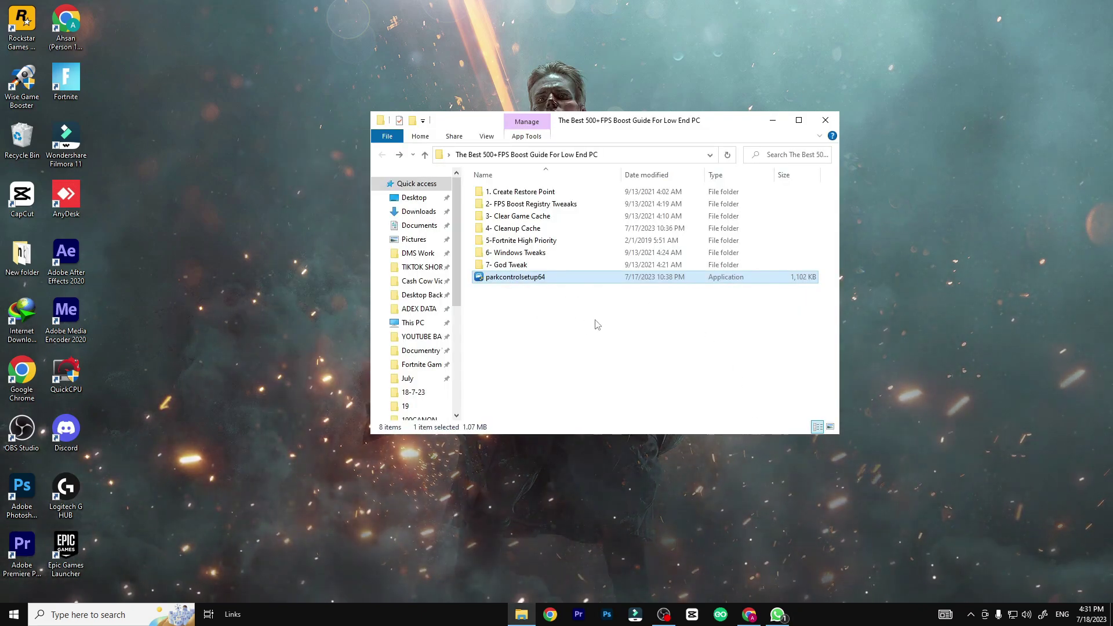
click(773, 120)
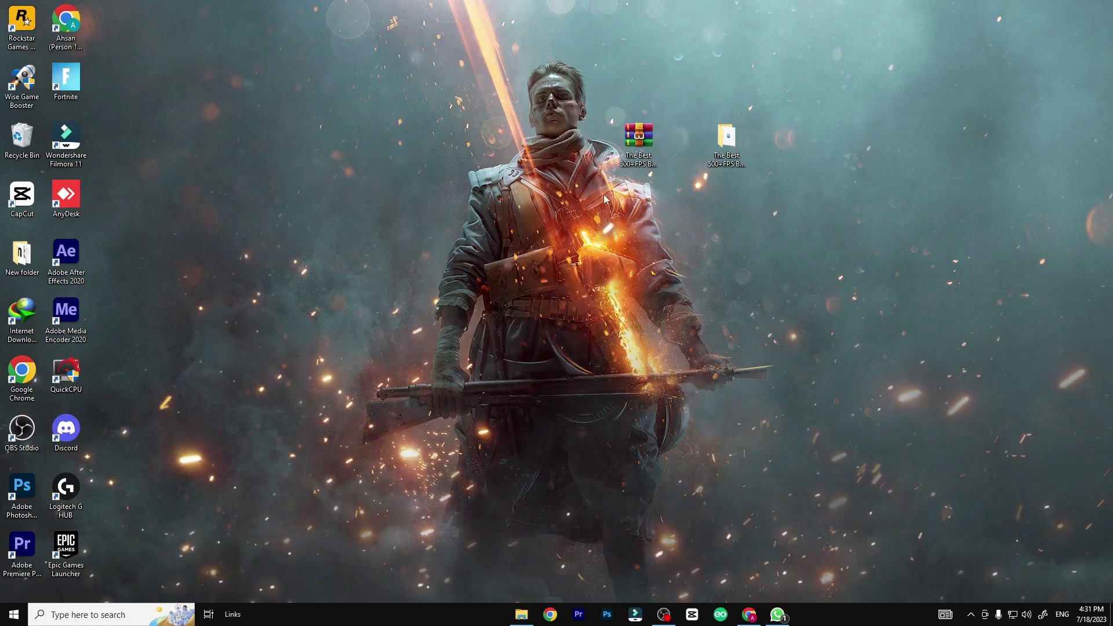
- Open the properties of Local Disk (C:) from This PC
key(super)
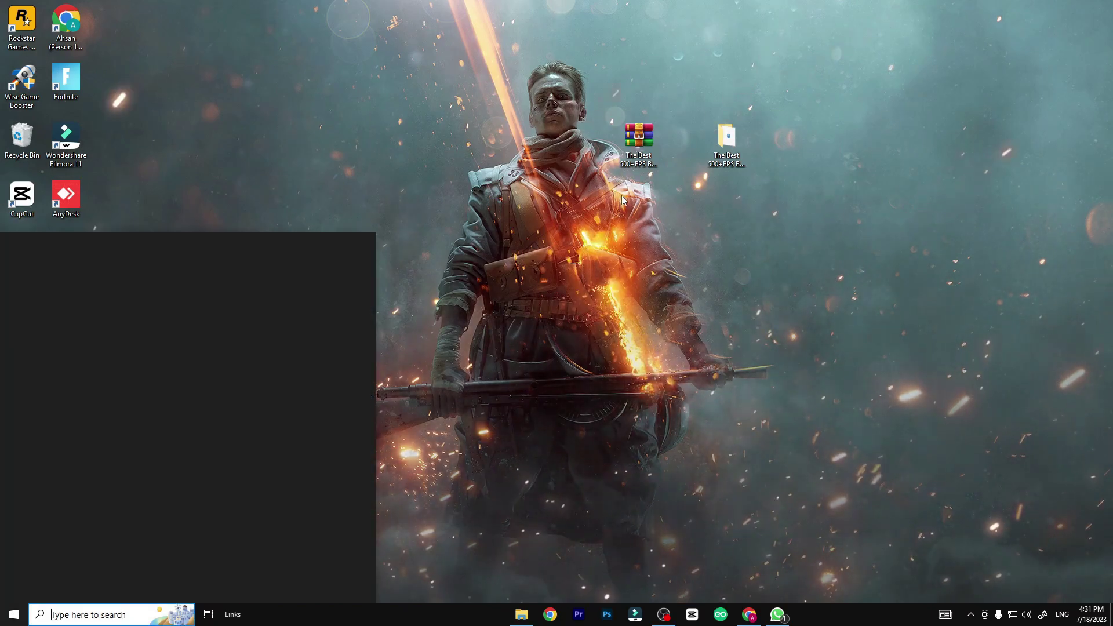
text(this pc)
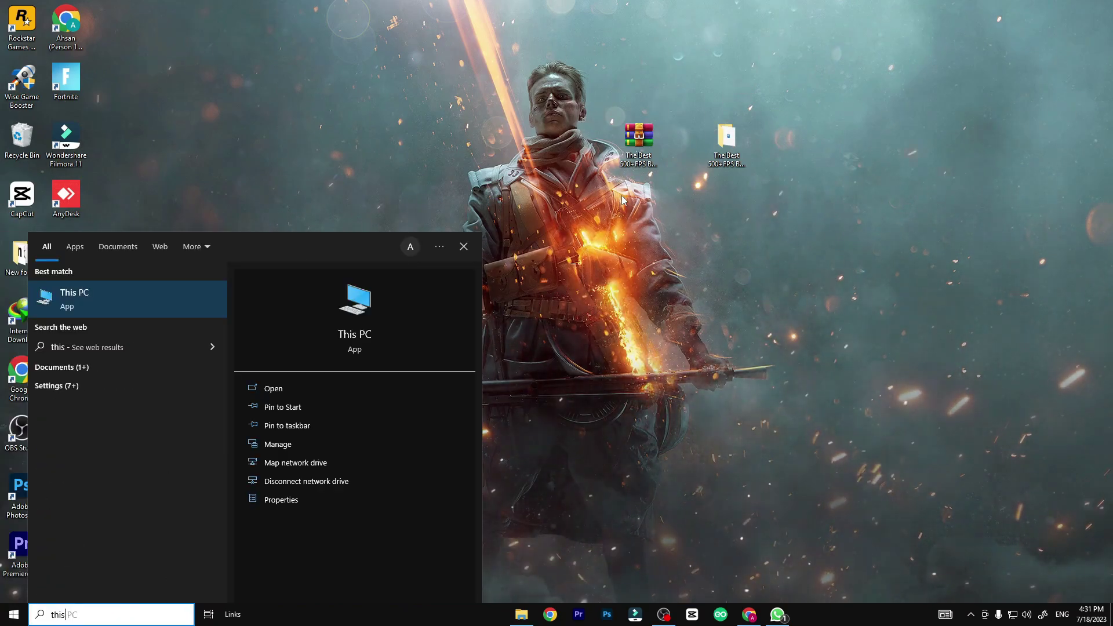
key(Return)
right_click(565, 360)
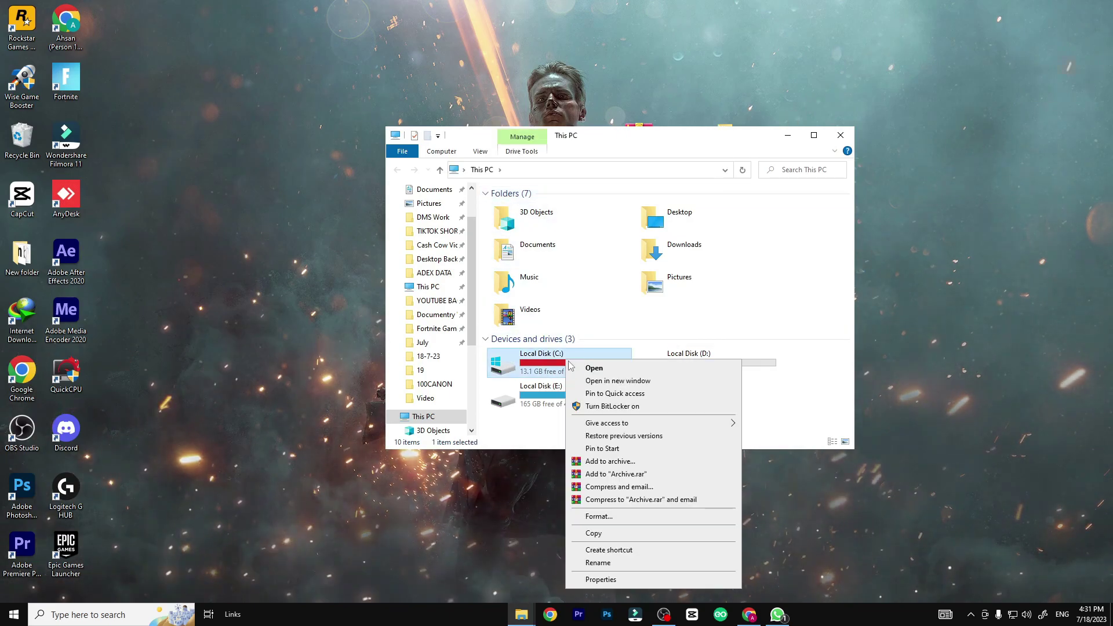
click(600, 579)
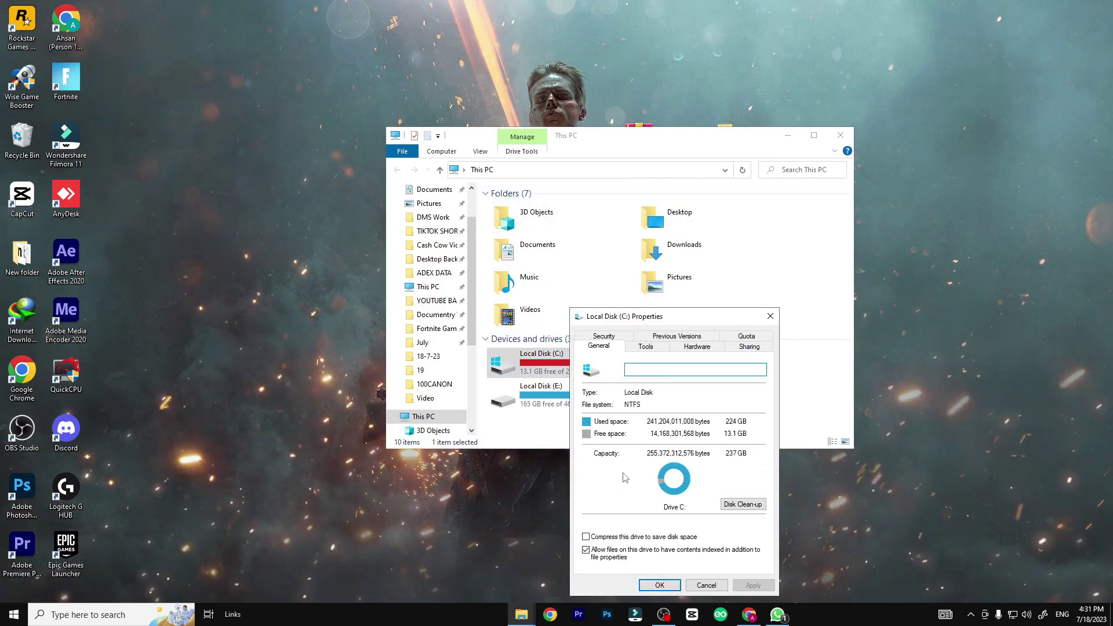
- Optimise the C: drive with Optimise Drives, and close the drive properties and This PC
click(647, 347)
click(723, 456)
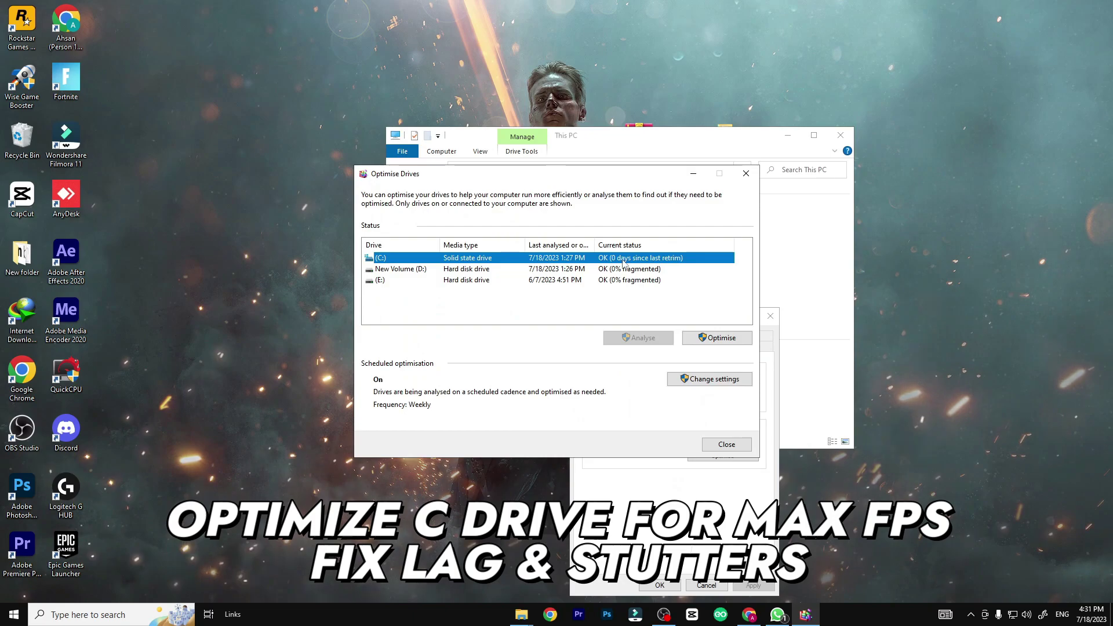
click(708, 337)
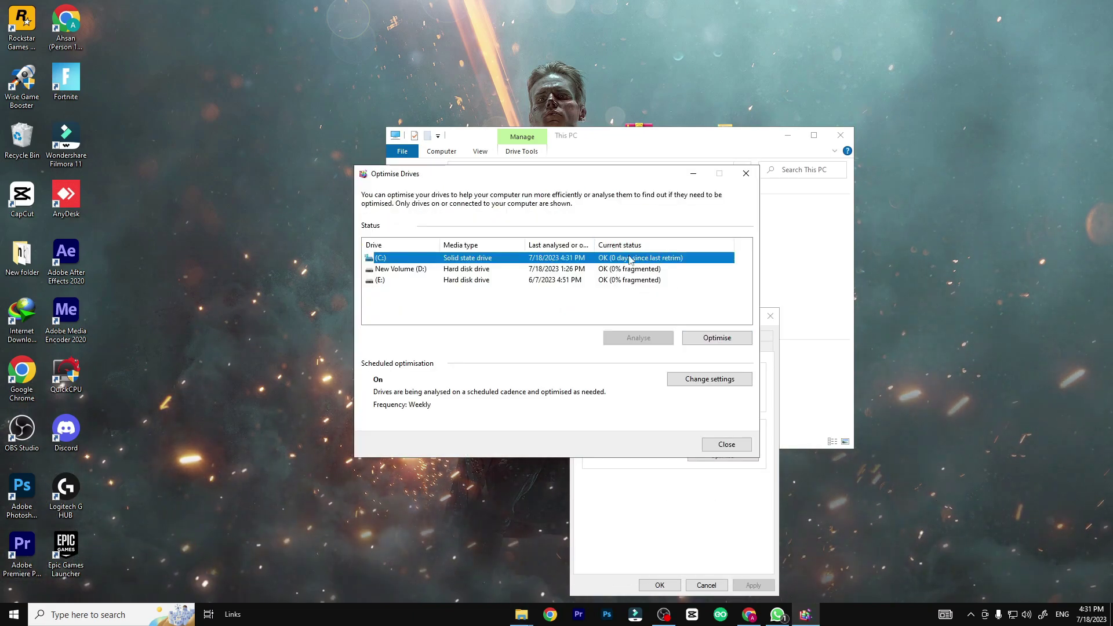
click(727, 444)
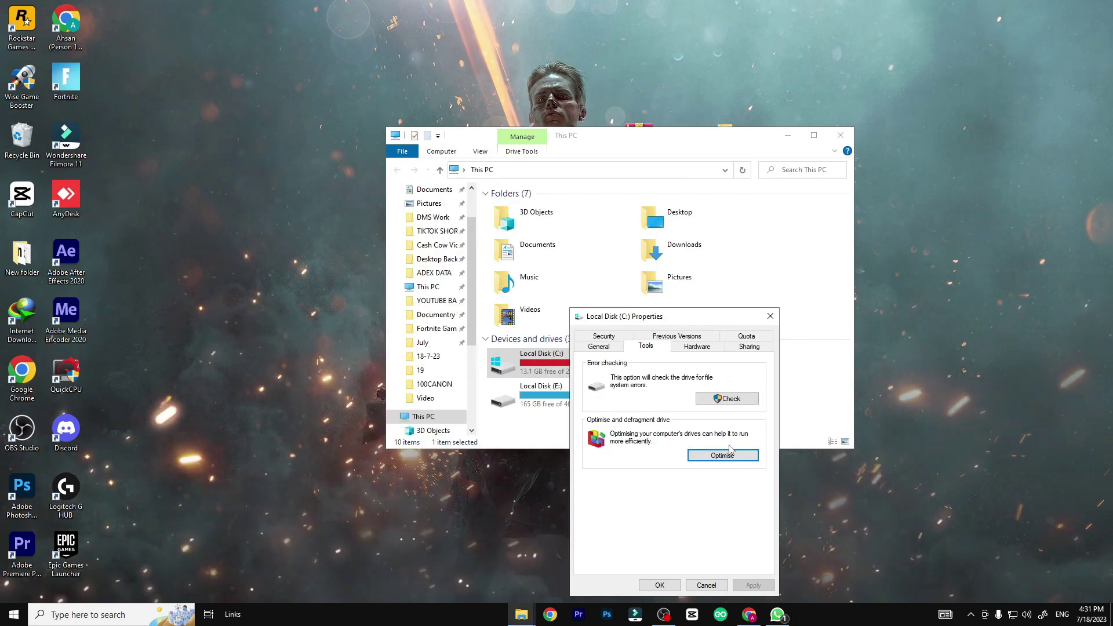
click(659, 586)
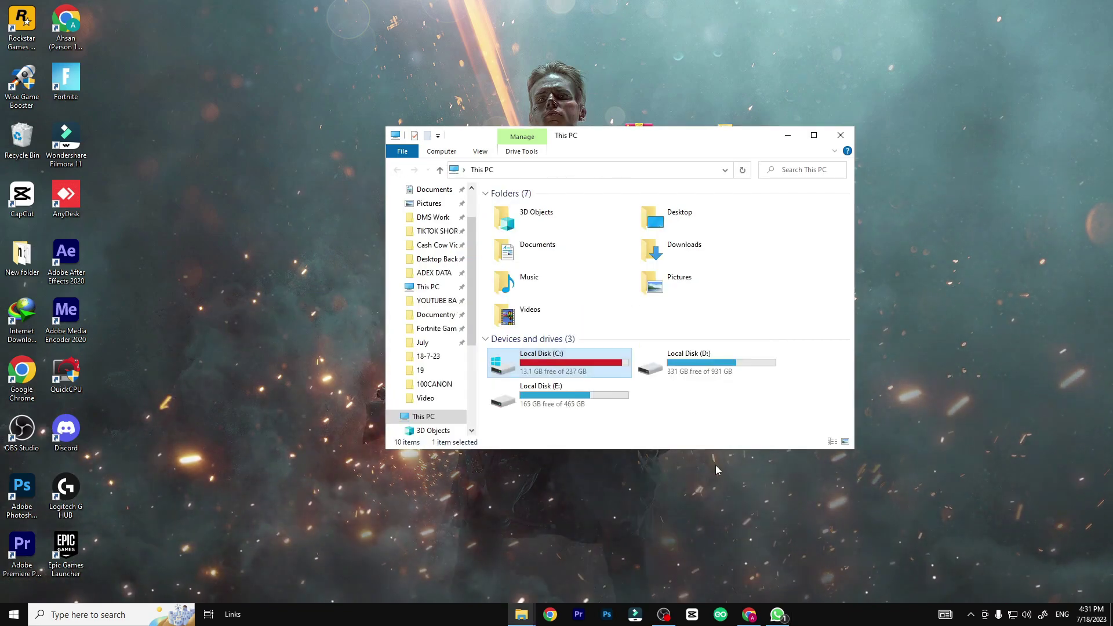
click(840, 135)
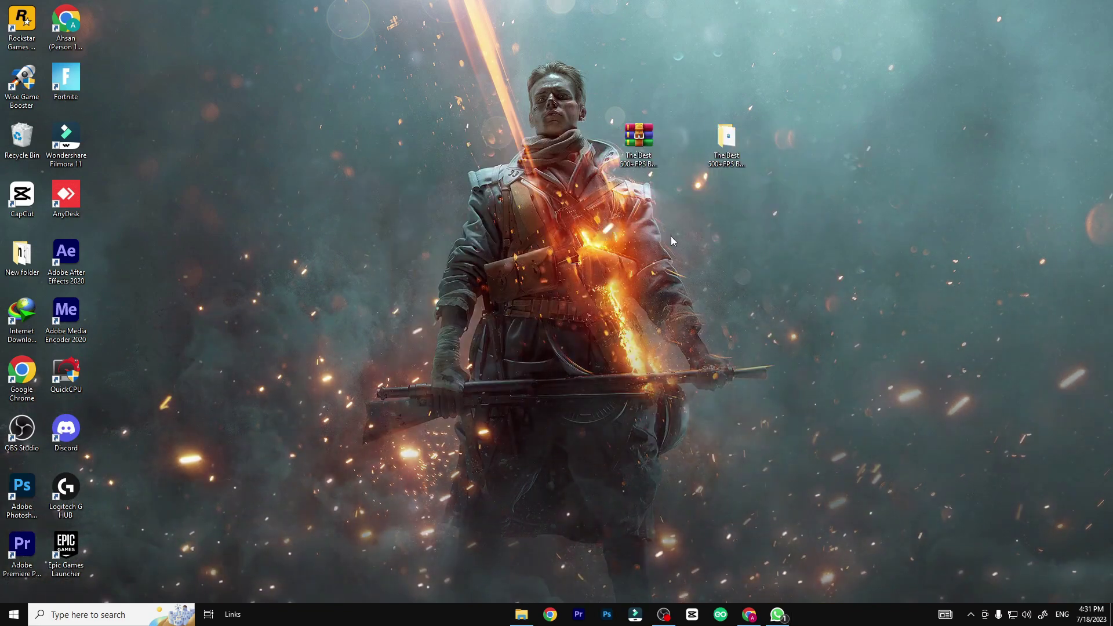
- Set the number of boot processors to 8 in System Configuration's advanced boot options and exit without restarting
key(super)
text(sys)
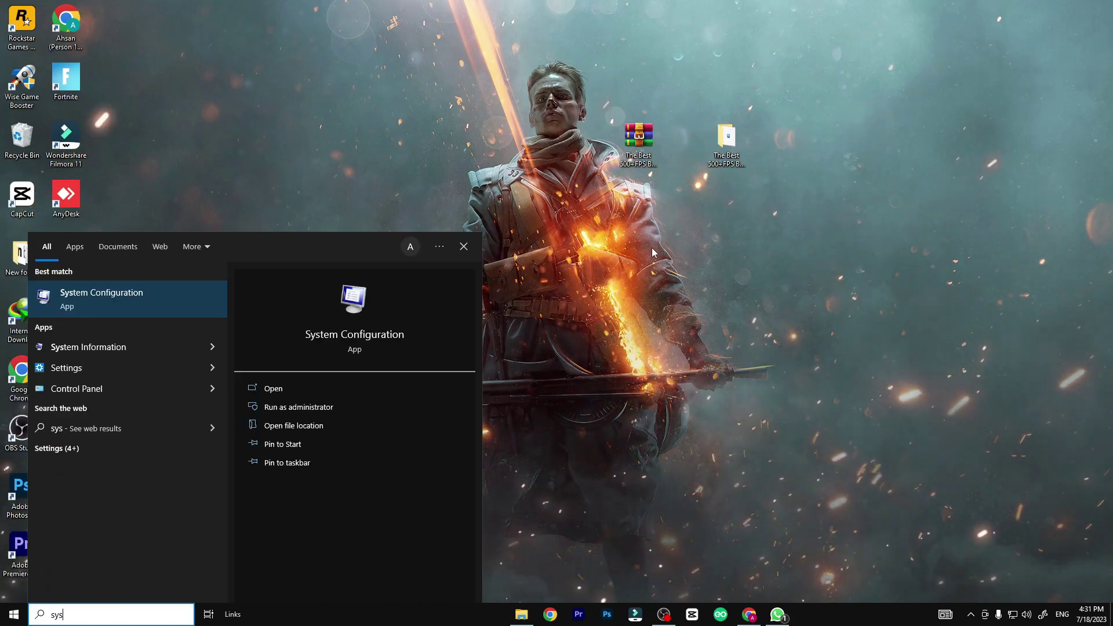
click(70, 305)
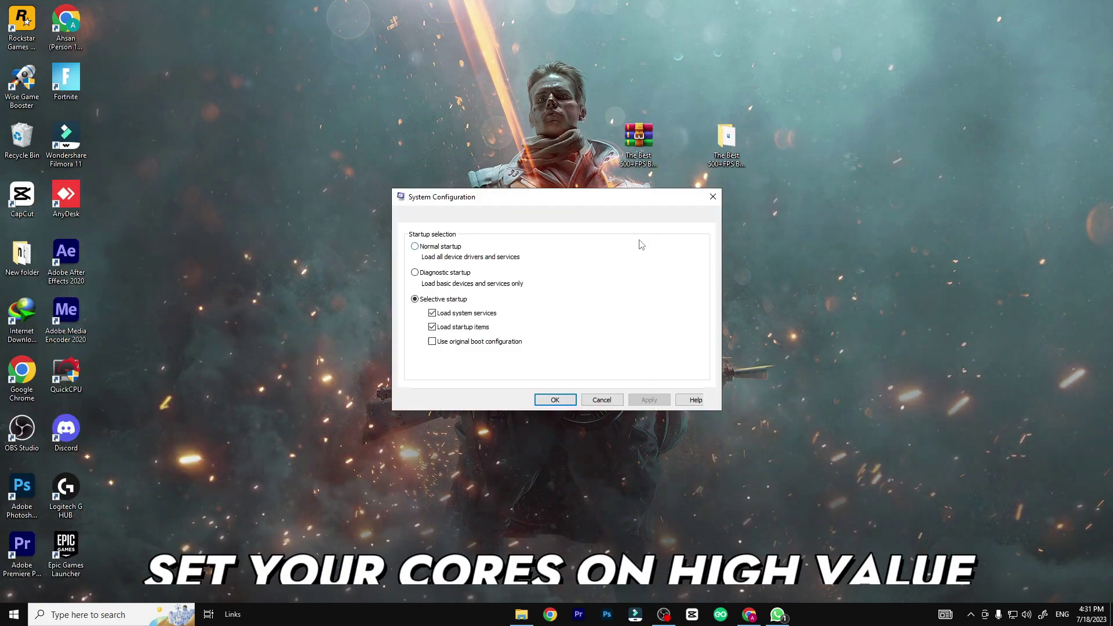
click(434, 217)
click(440, 300)
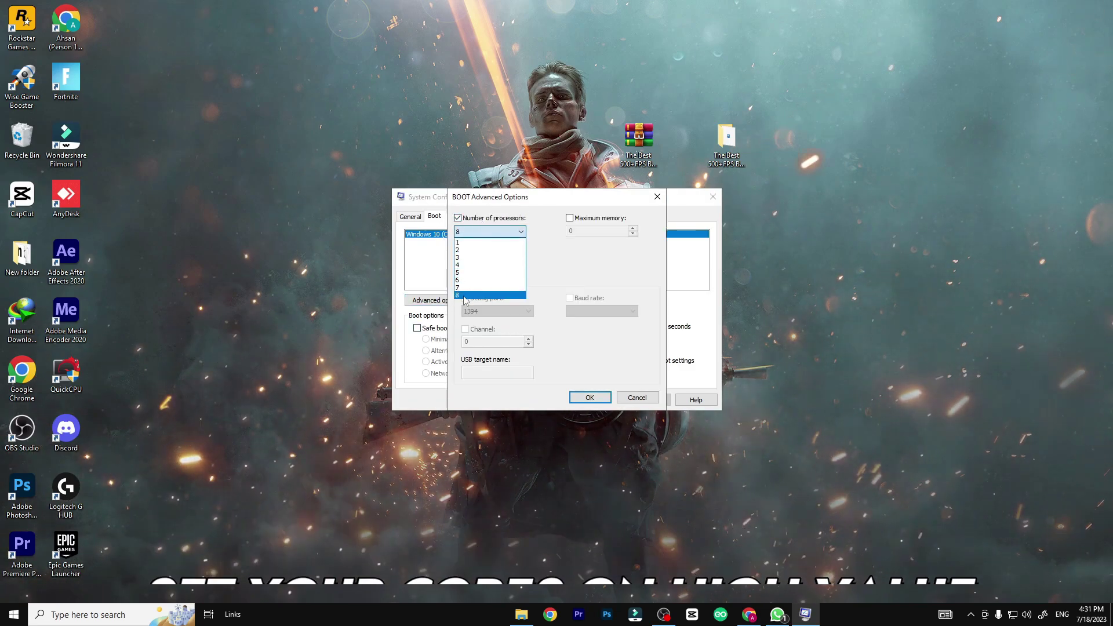
click(469, 295)
click(582, 397)
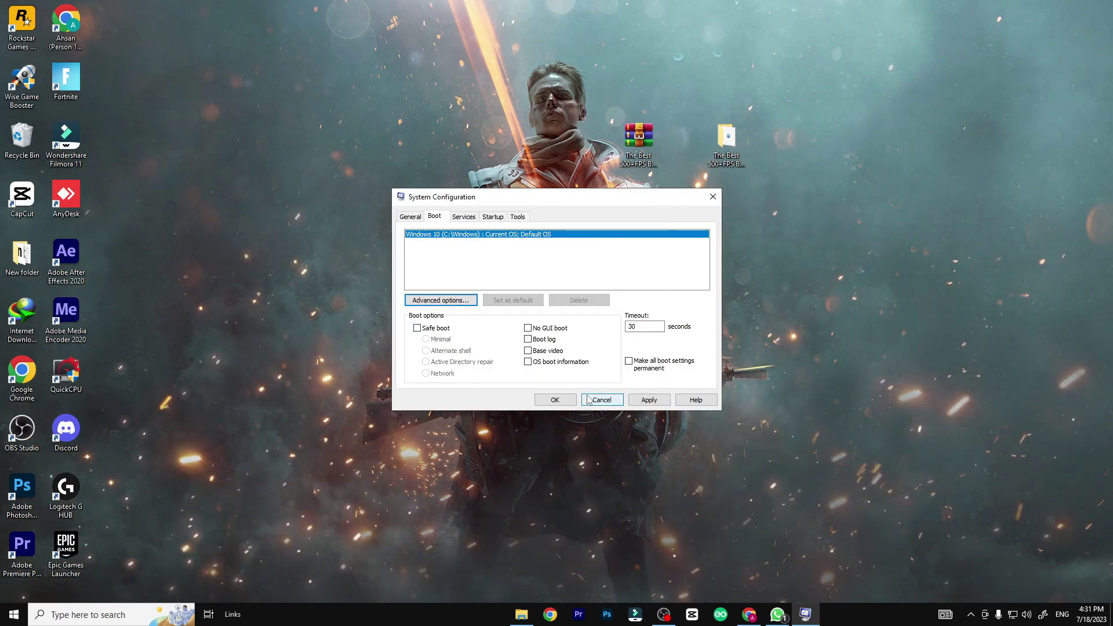
click(553, 400)
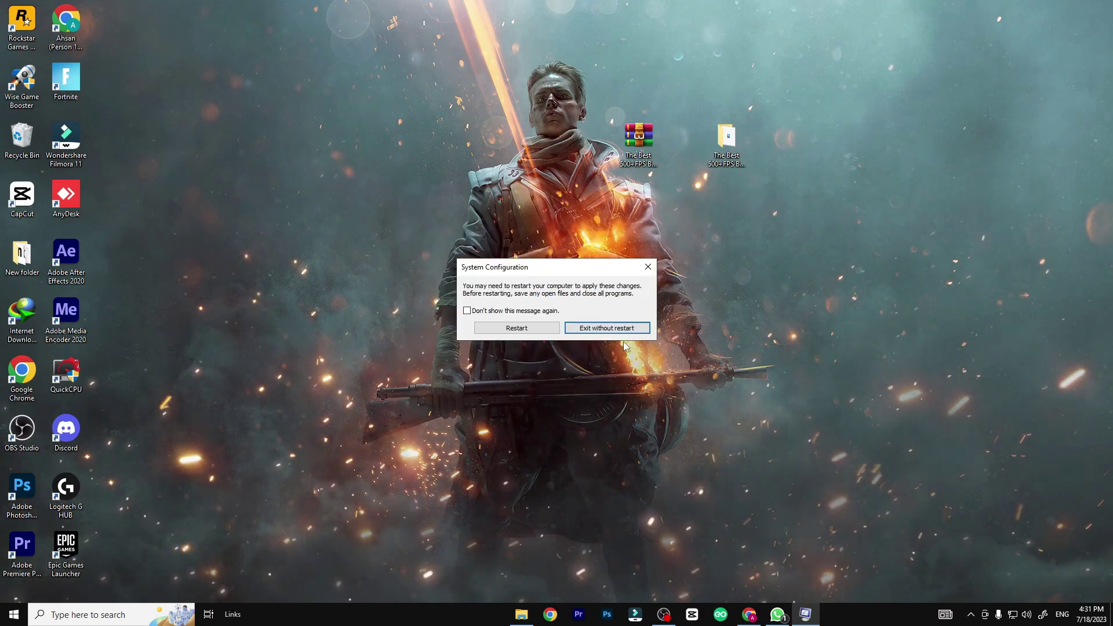
click(613, 328)
- Find the Windows Services app with the search term "ser" and open it
key(super)
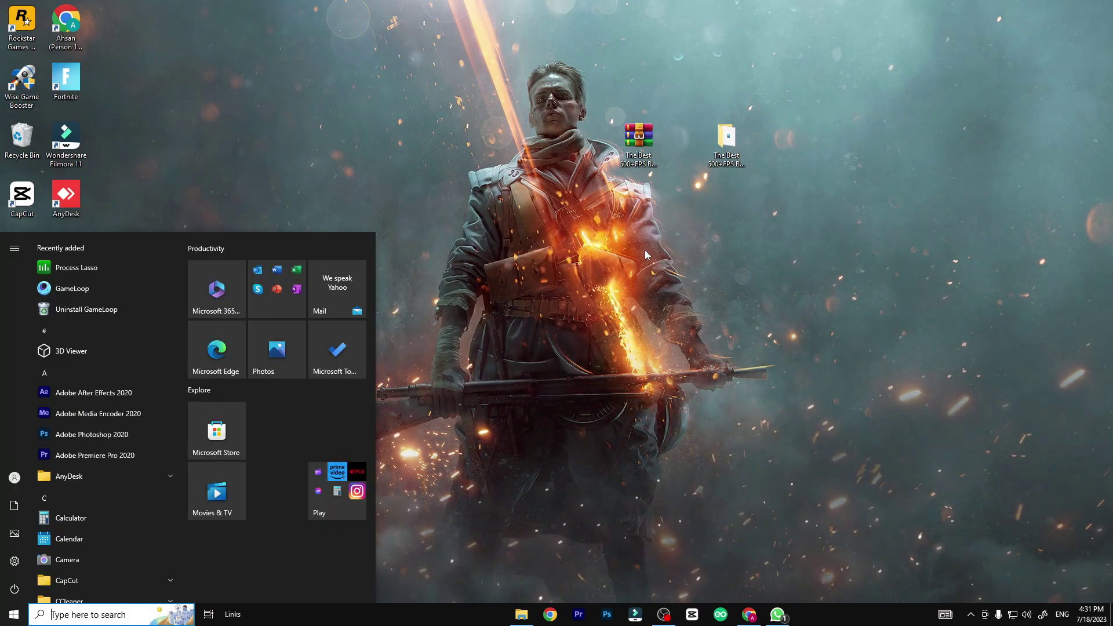
text(ser)
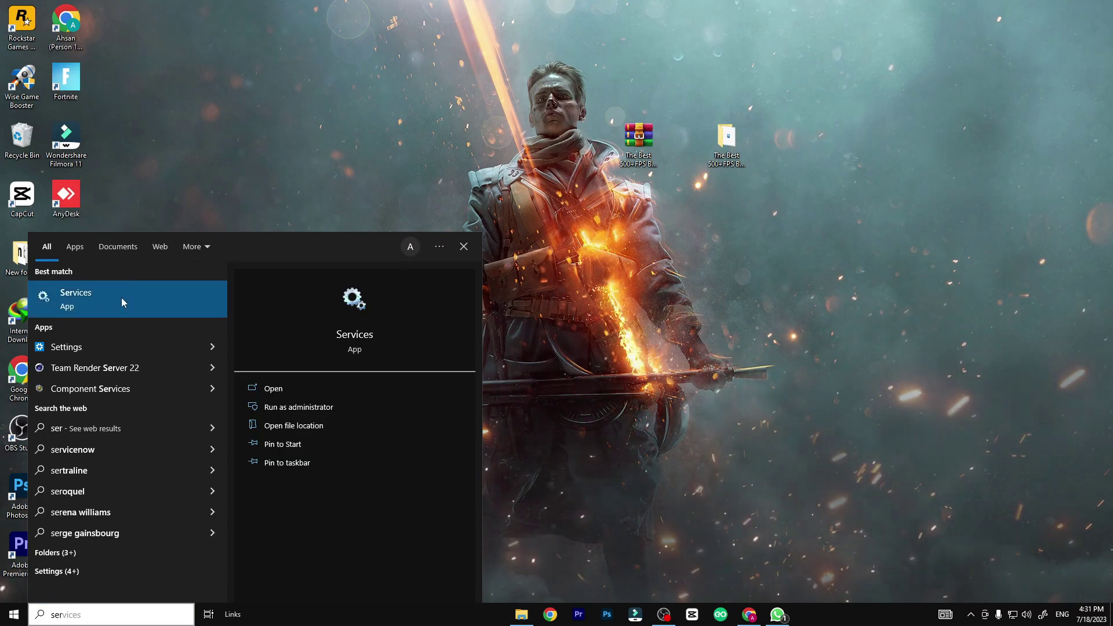
click(121, 301)
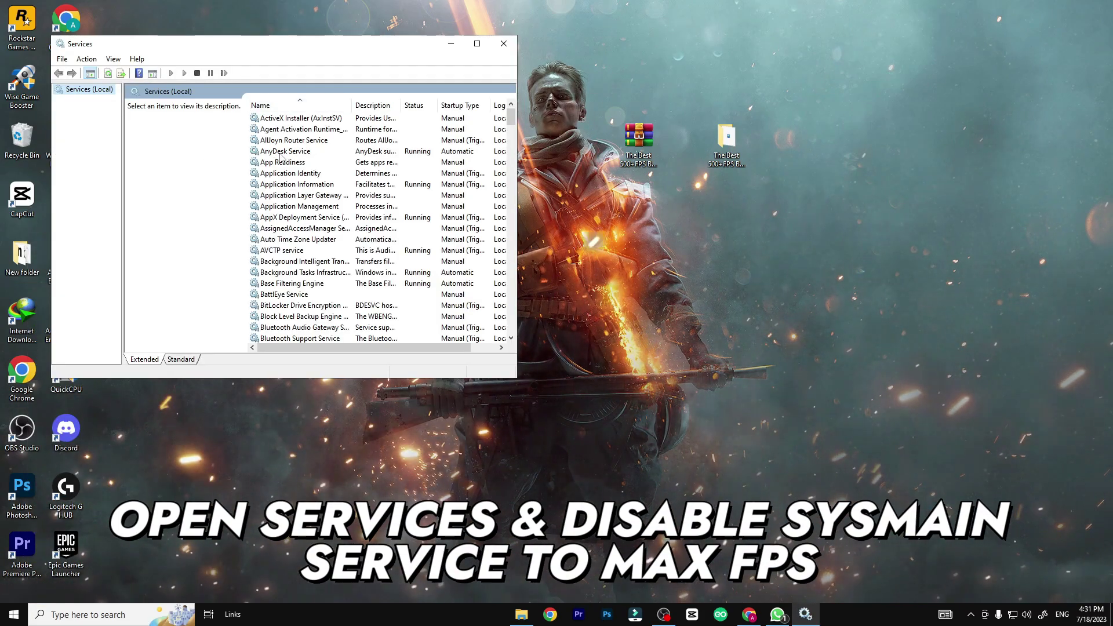
- Set the SysMain service's startup type to Disabled, confirm its properties and close Services
drag(510, 119, 504, 278)
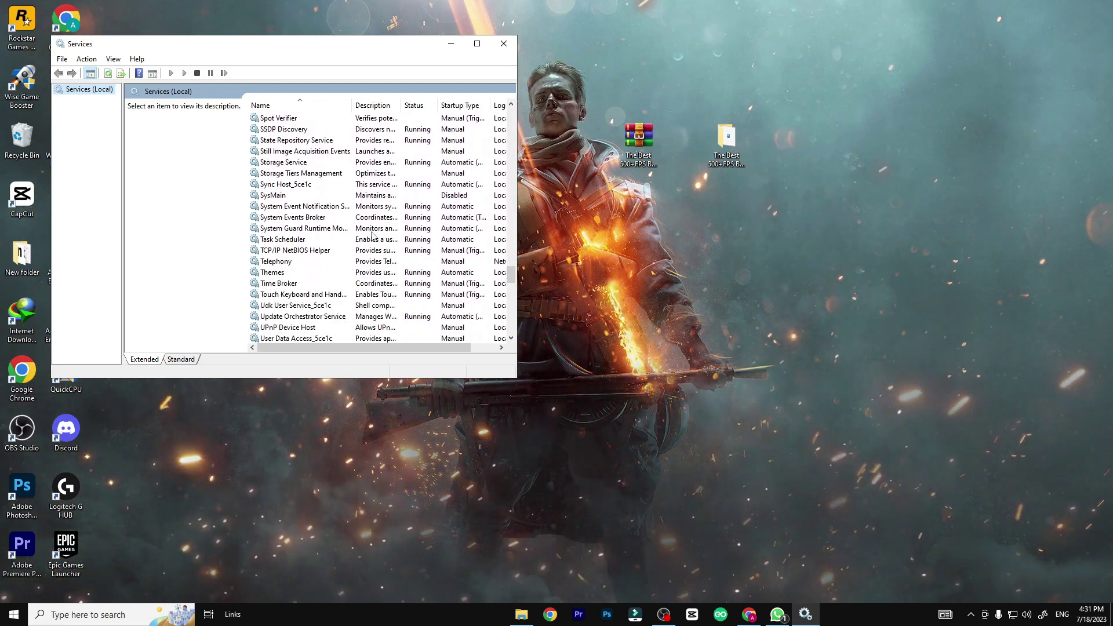
click(273, 196)
right_click(276, 197)
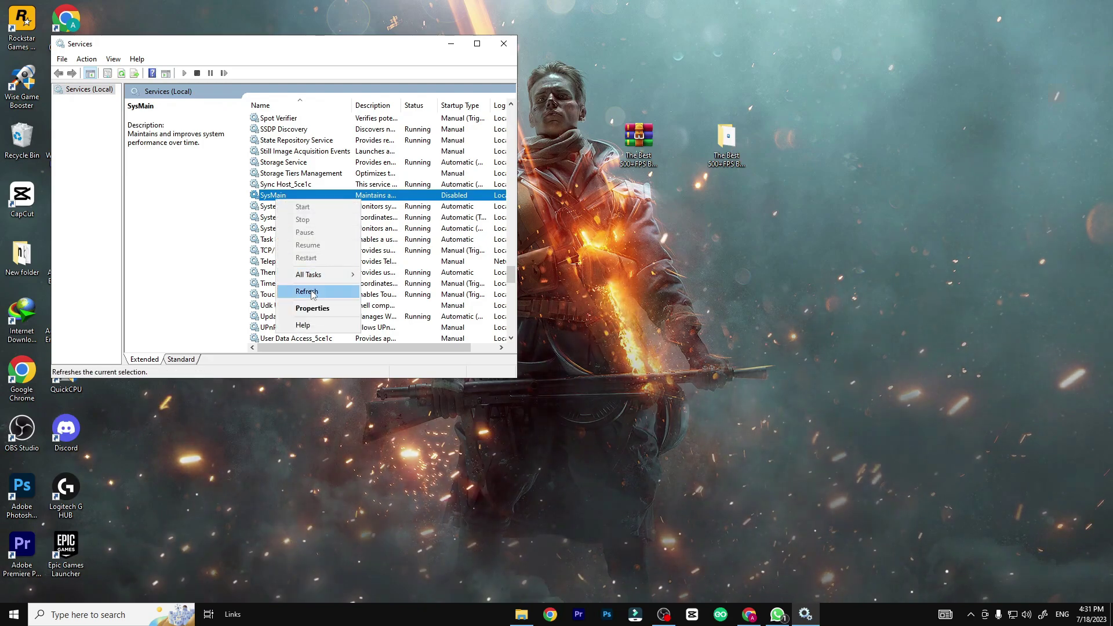
click(312, 308)
click(273, 201)
click(263, 235)
click(365, 331)
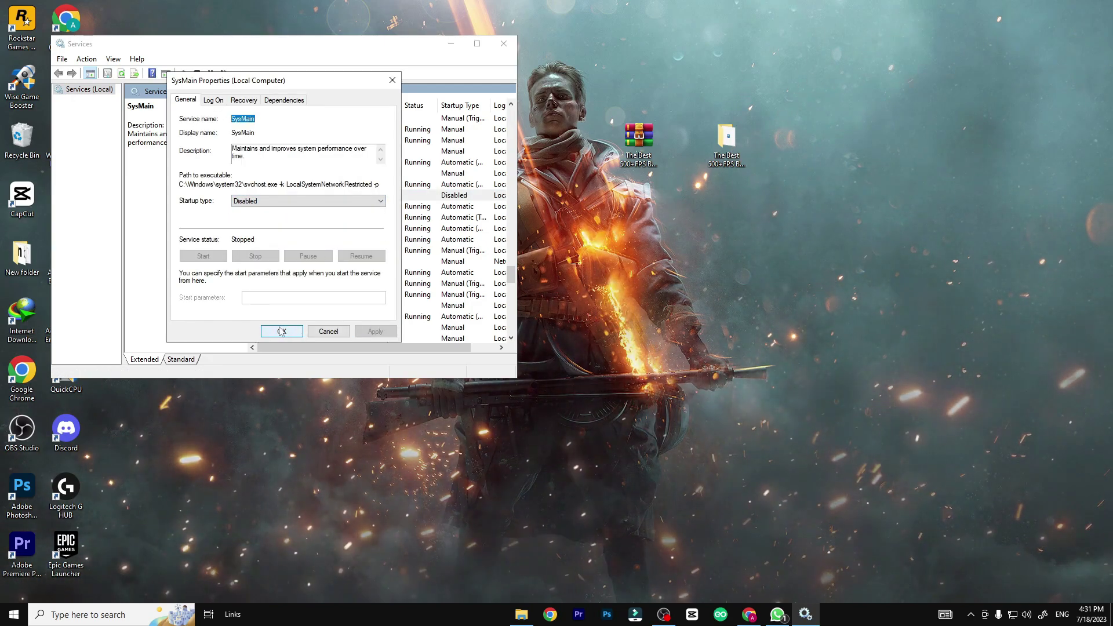
click(282, 331)
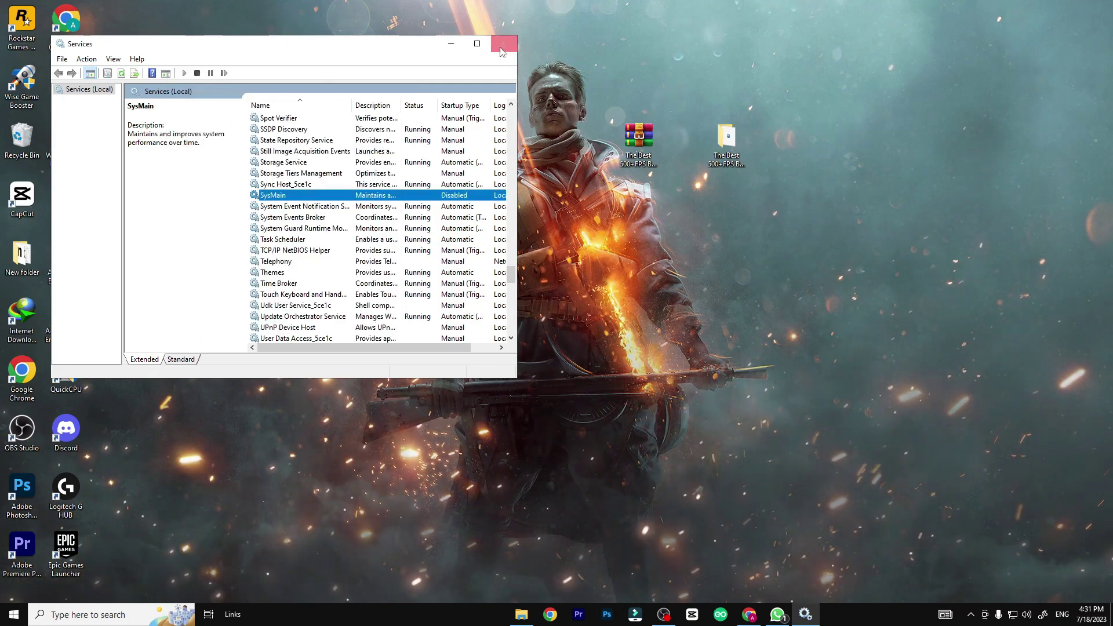
click(503, 44)
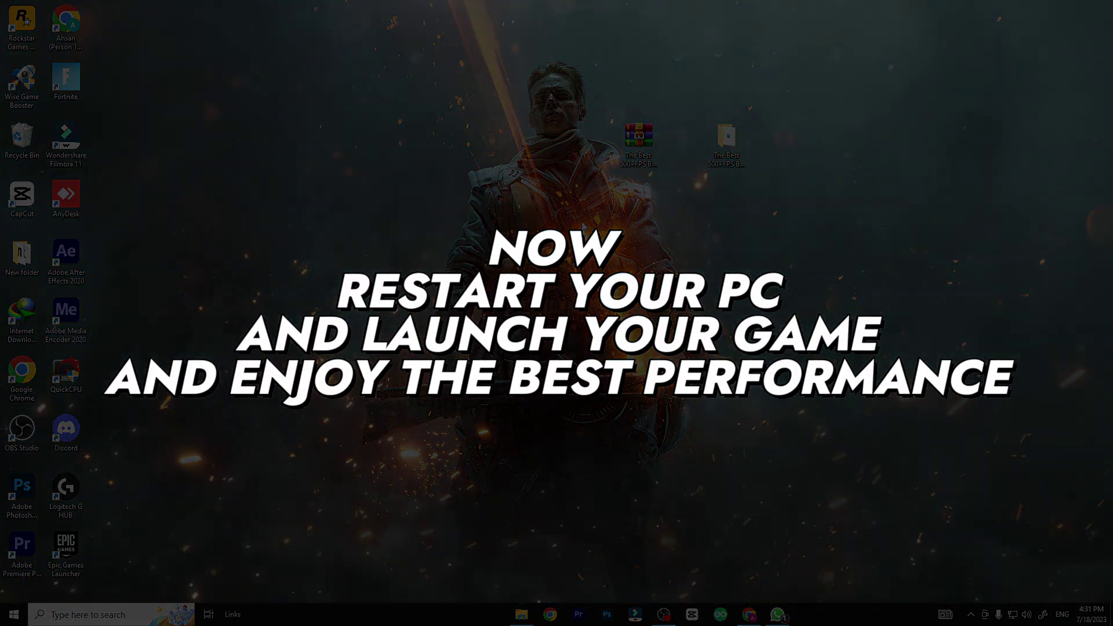